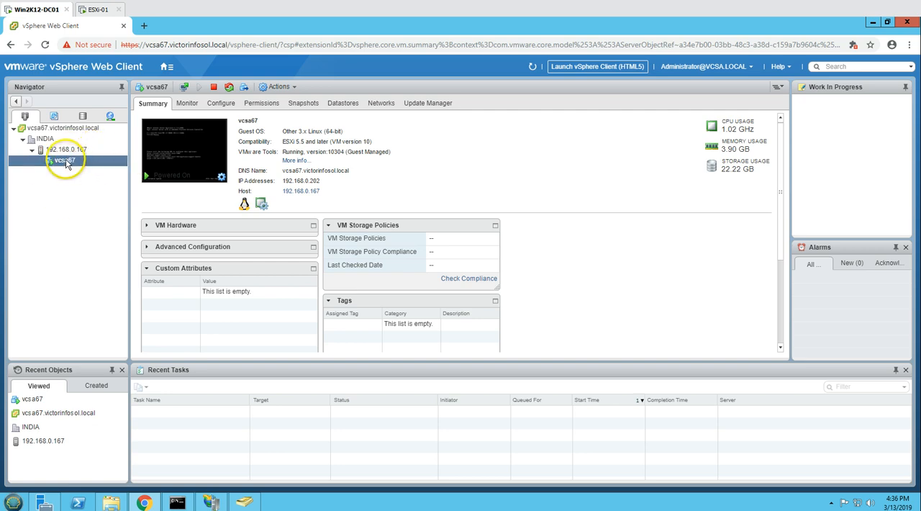
- Open the web console of the vcsa67 virtual machine from its summary in the vSphere Web Client
click(73, 149)
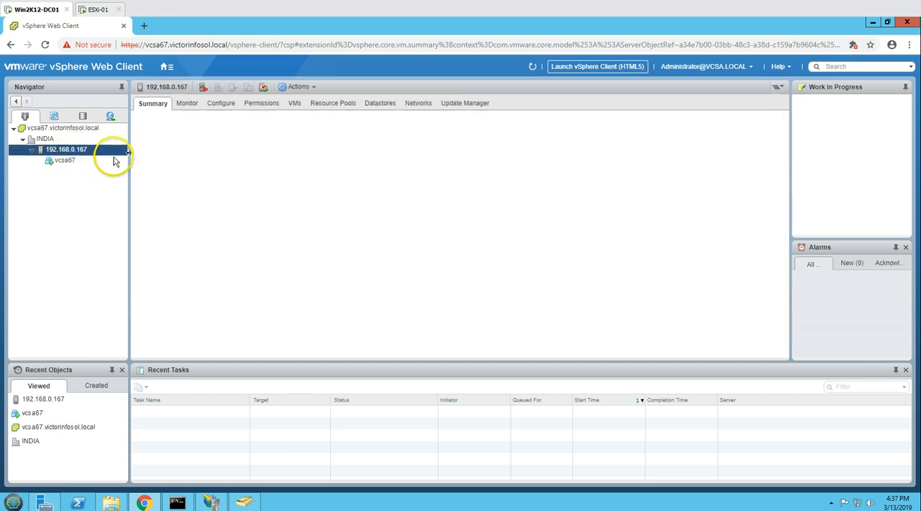
click(76, 162)
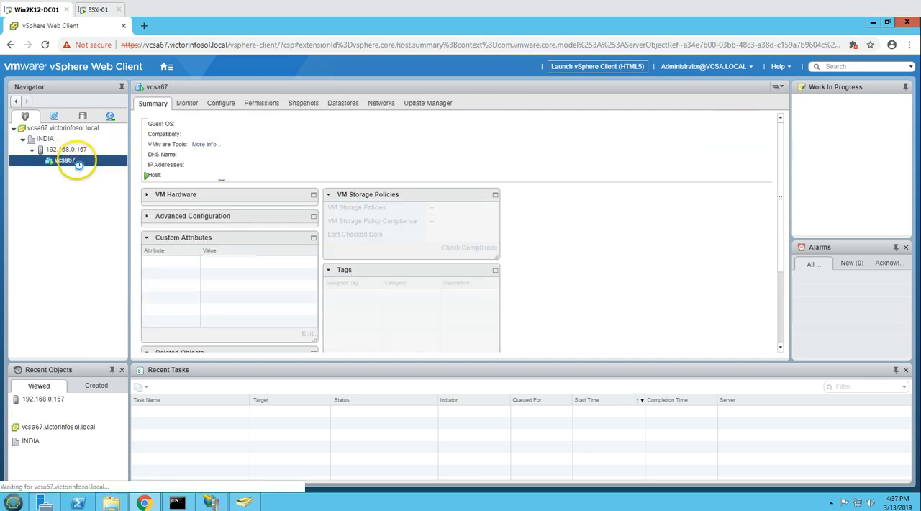
click(222, 177)
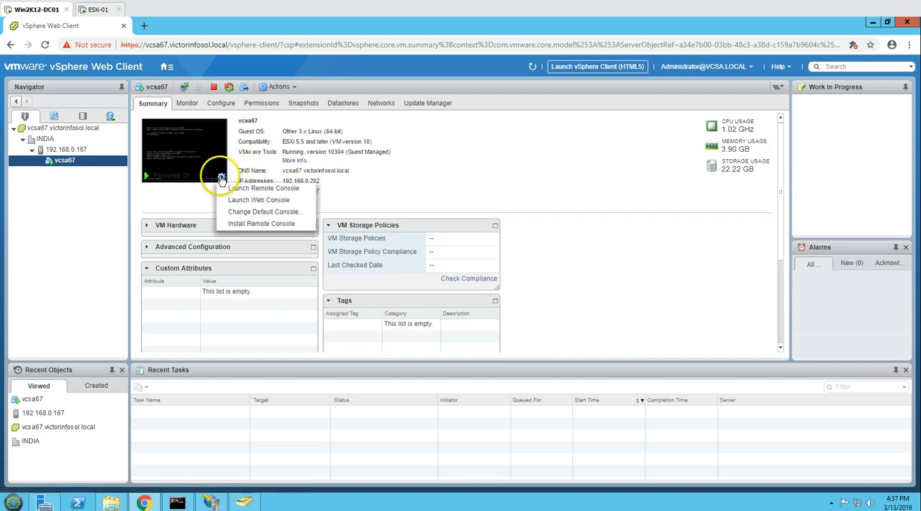
click(253, 201)
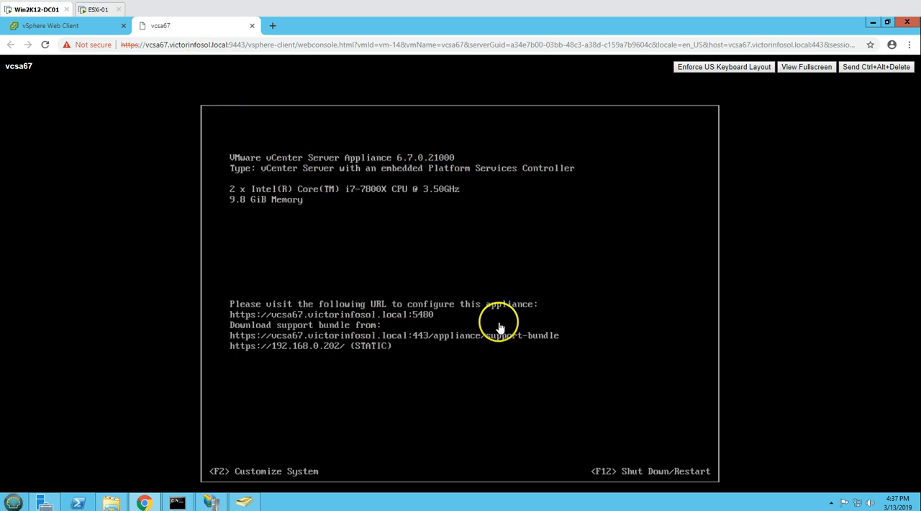
- Load the ESXi host client at 192.168.0.167 in a new browser tab
click(85, 27)
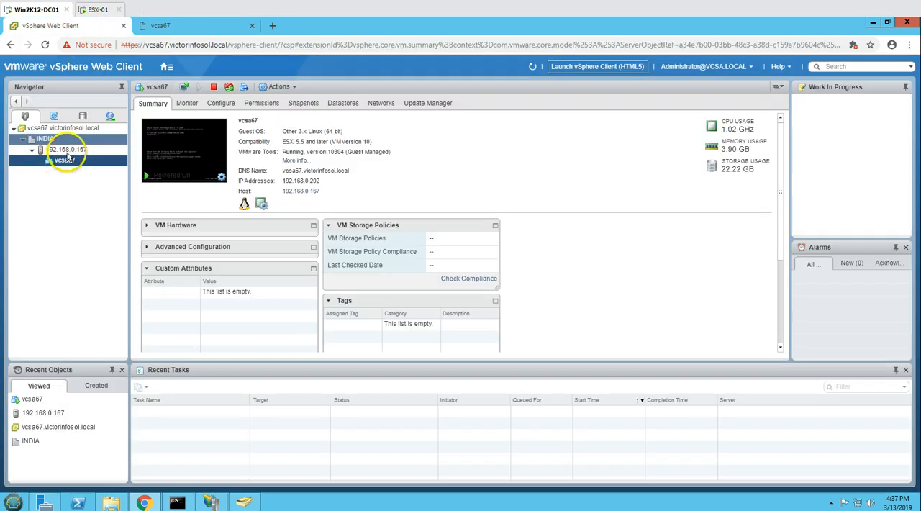
click(273, 26)
text(192.168)
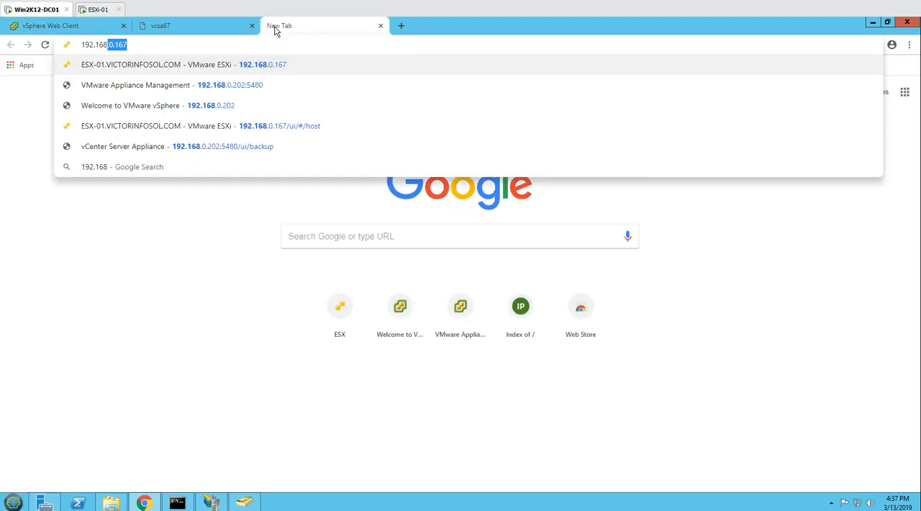
text(0)
key(BackSpace)
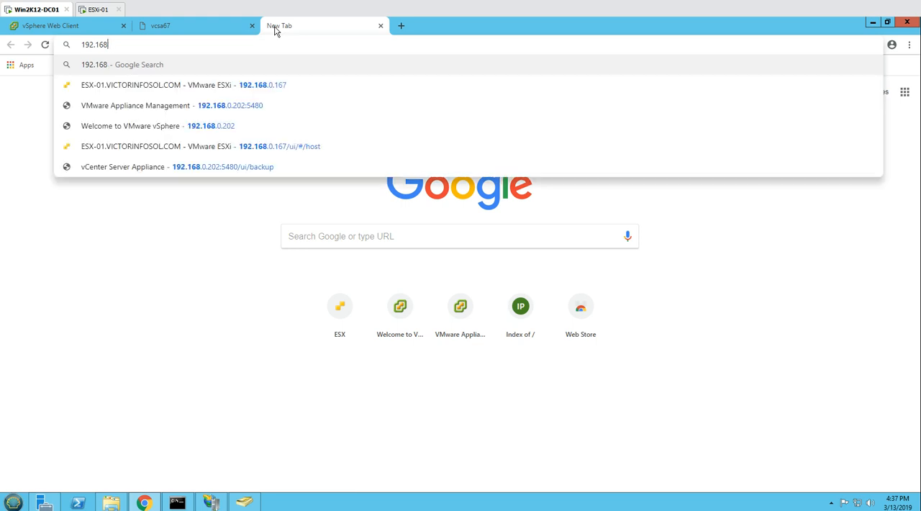
text(.0.167)
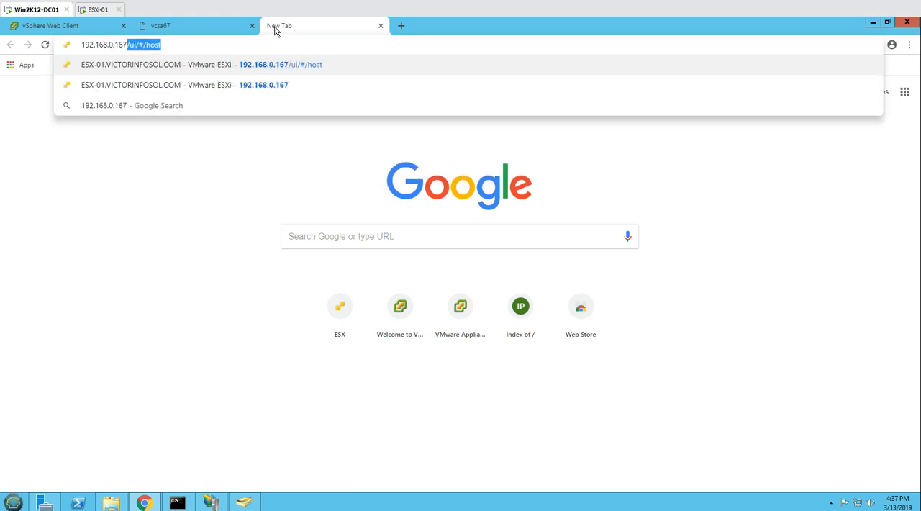
key(Return)
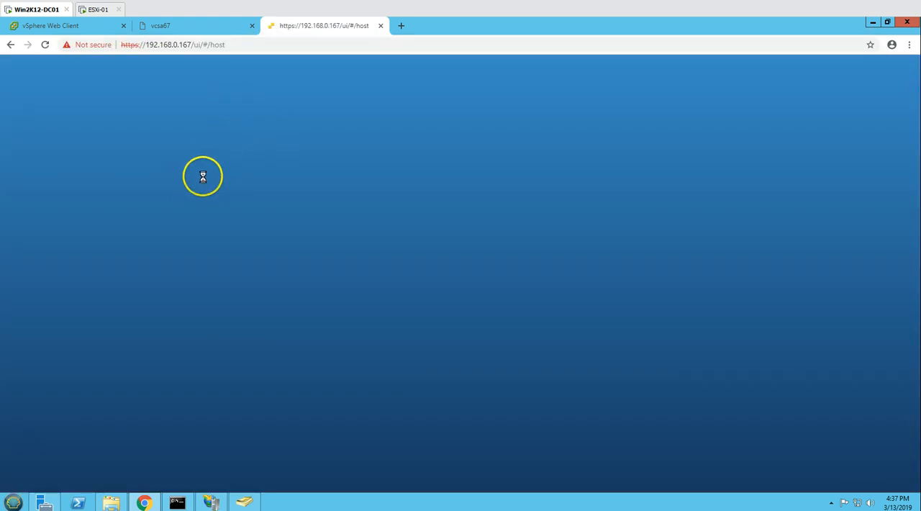
- Log in to the ESXi host client as root with the account password
click(119, 237)
text(ro)
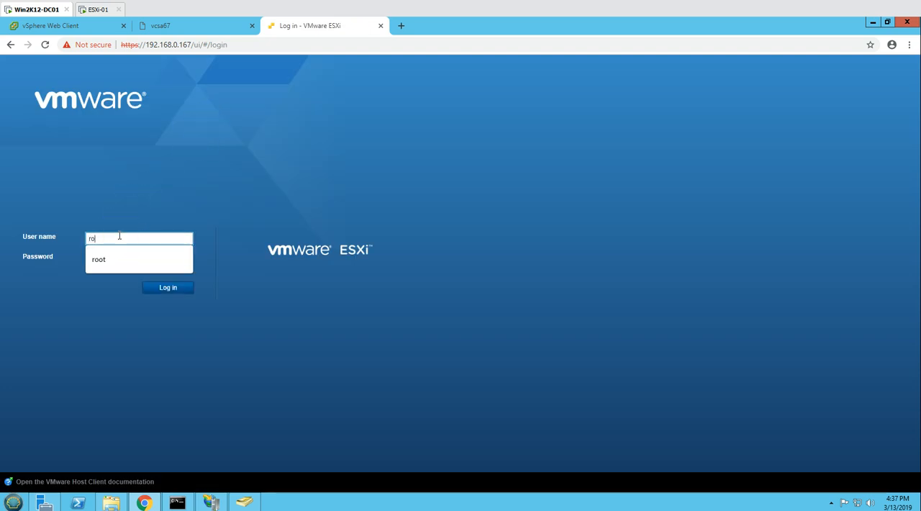
text(ot)
key(Tab)
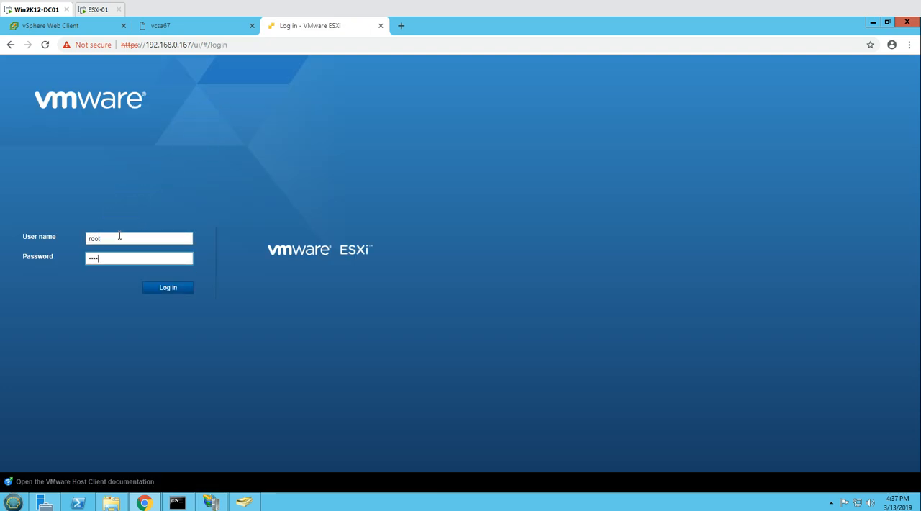
key(Return)
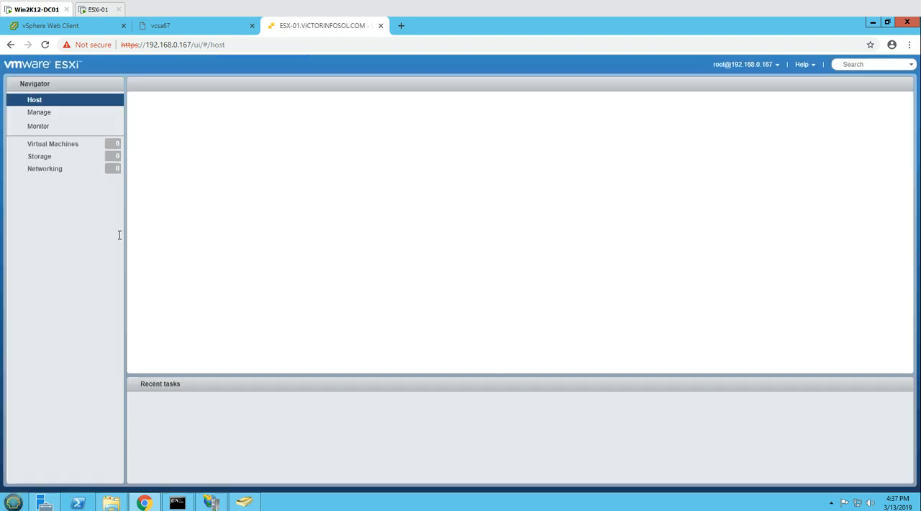
- Show the host's virtual machines, select vcsa67 and review the actions available for it
click(76, 144)
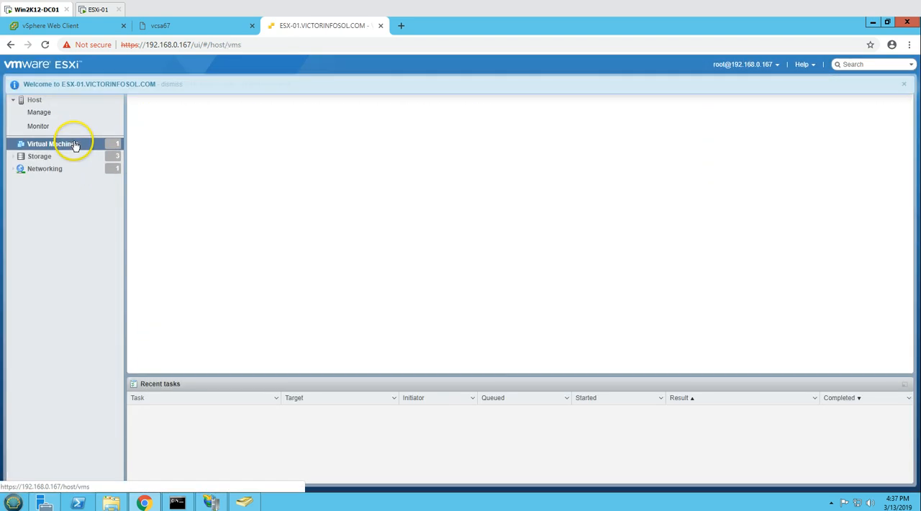
click(904, 88)
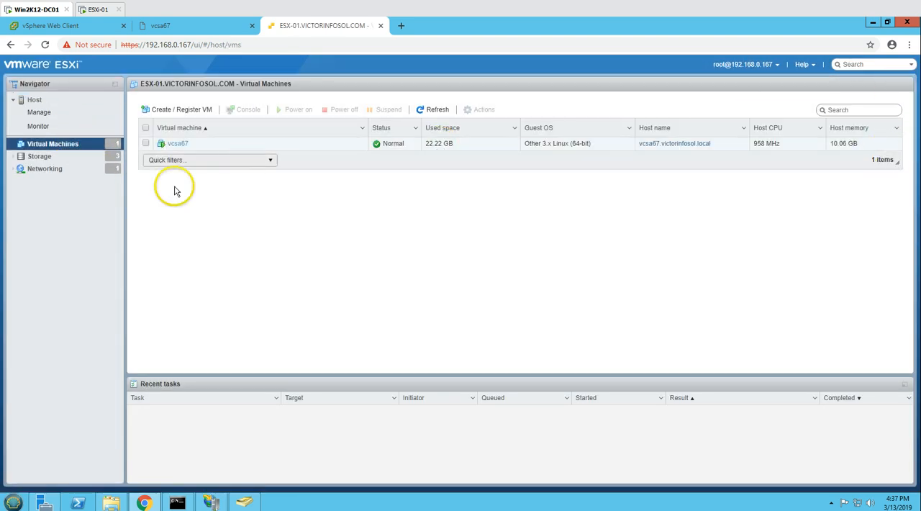
click(146, 144)
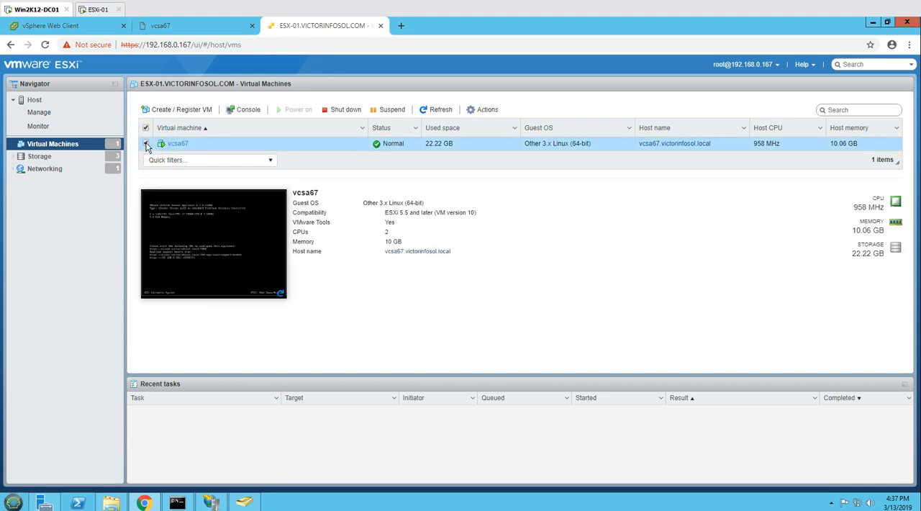
right_click(181, 146)
mouse_move(224, 166)
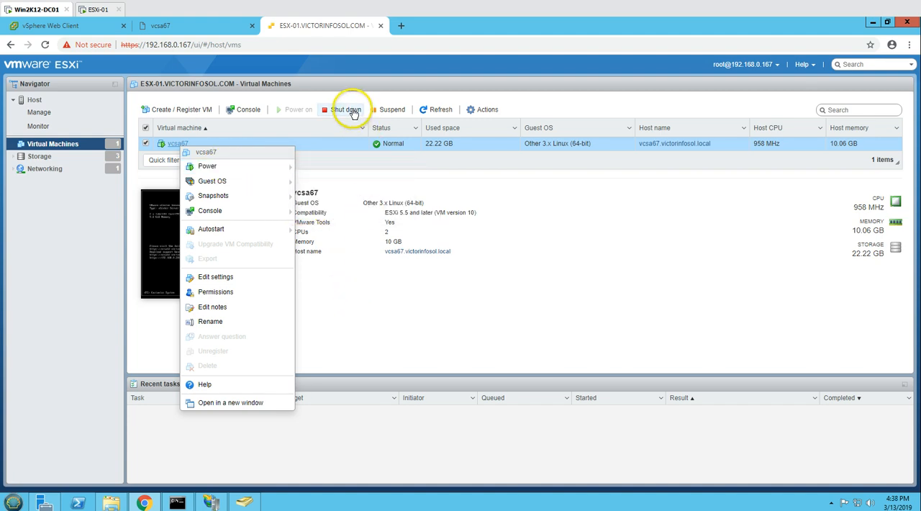
click(353, 274)
- Close the browser tab containing the vcsa67 web console
click(62, 25)
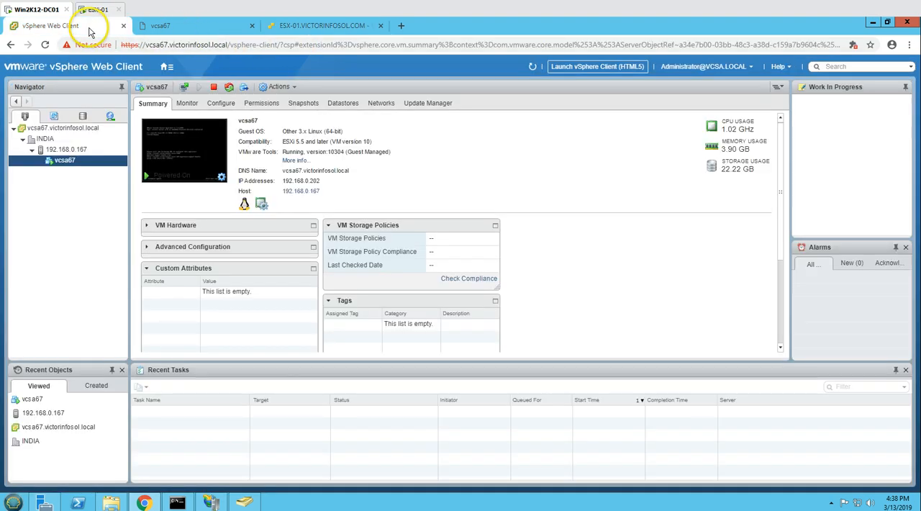
click(216, 29)
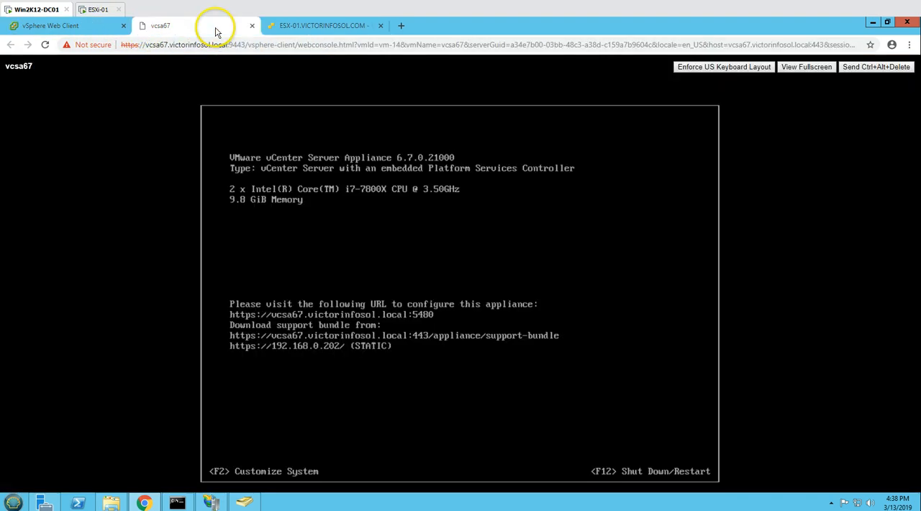
click(252, 26)
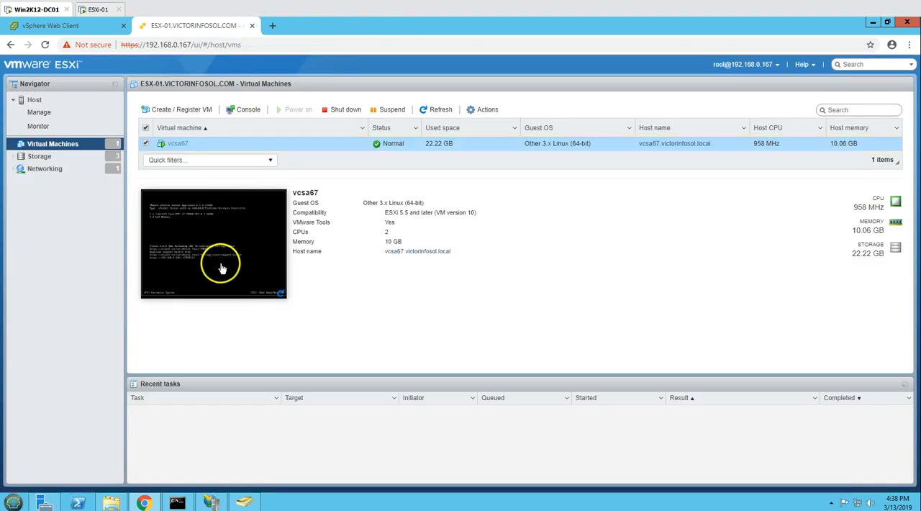
- Load the VMware Appliance Management page at vcsa67.victorinfosol.local:5480 in a new browser tab
click(272, 25)
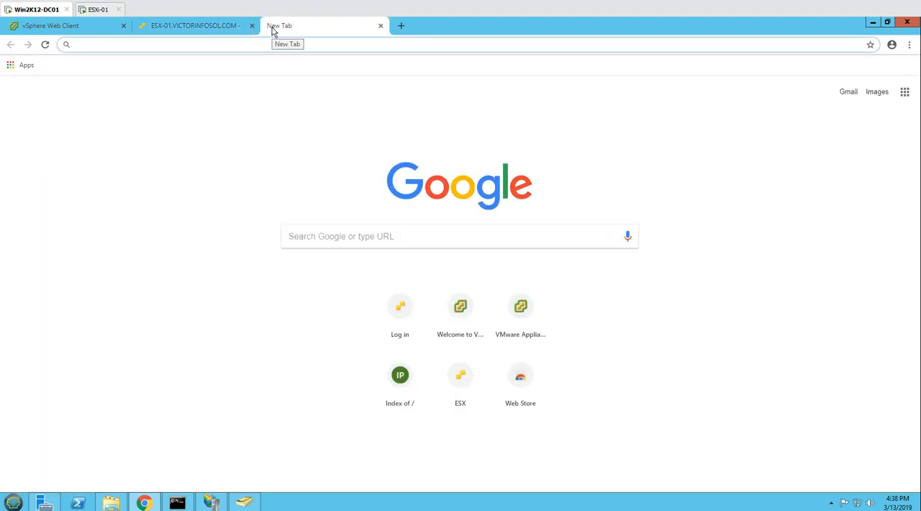
text(v)
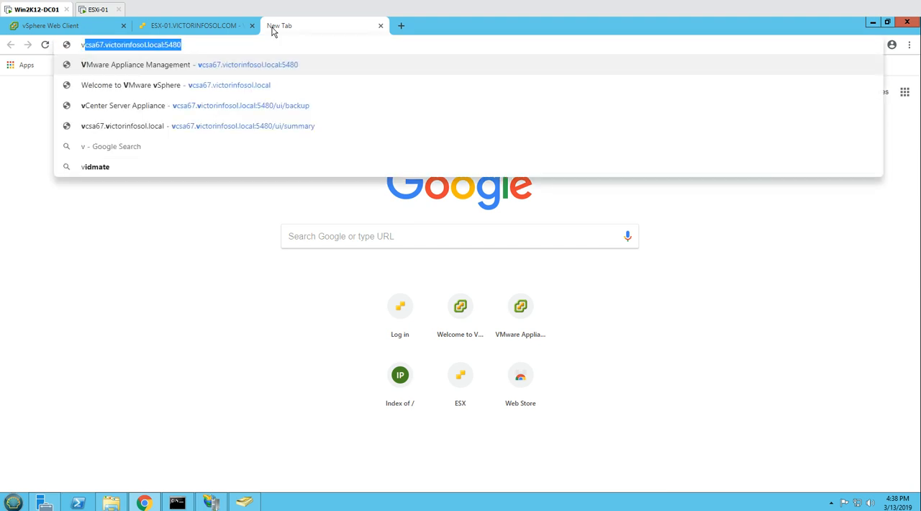
click(173, 66)
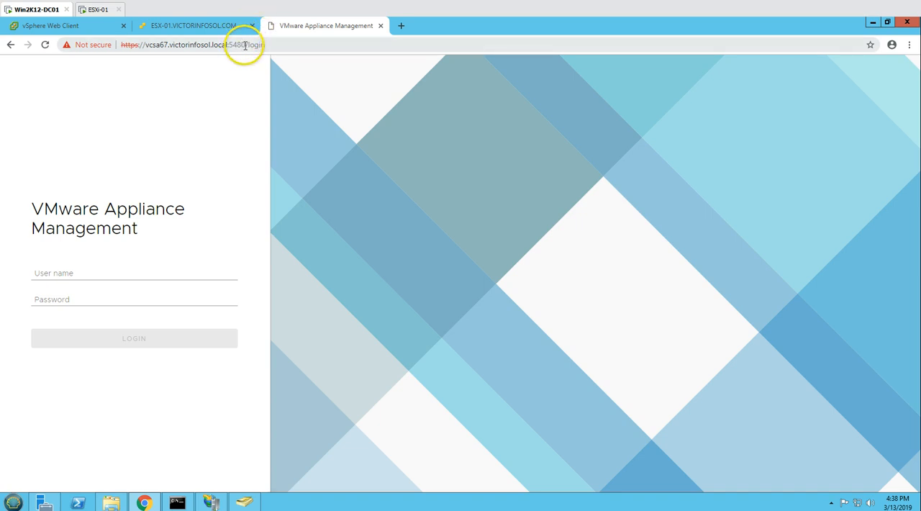
- Log in to VMware Appliance Management as root with the account password
click(99, 272)
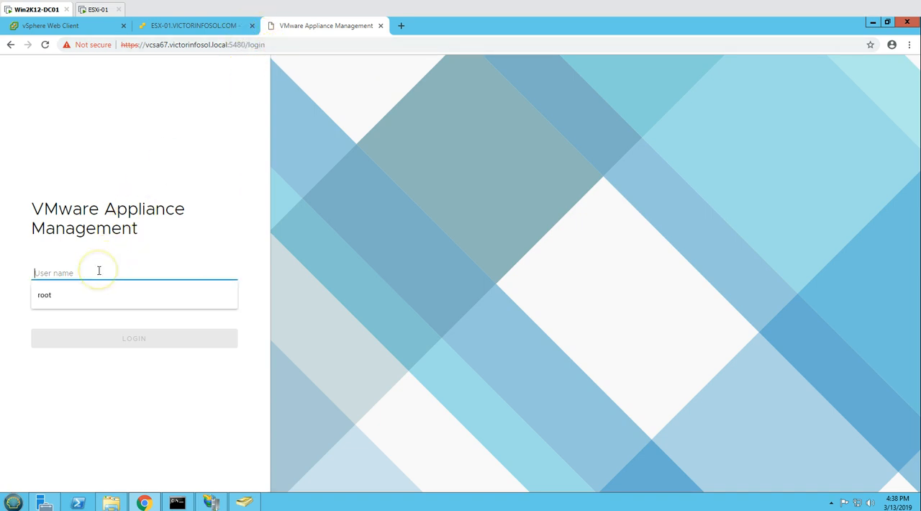
text(root)
key(Tab)
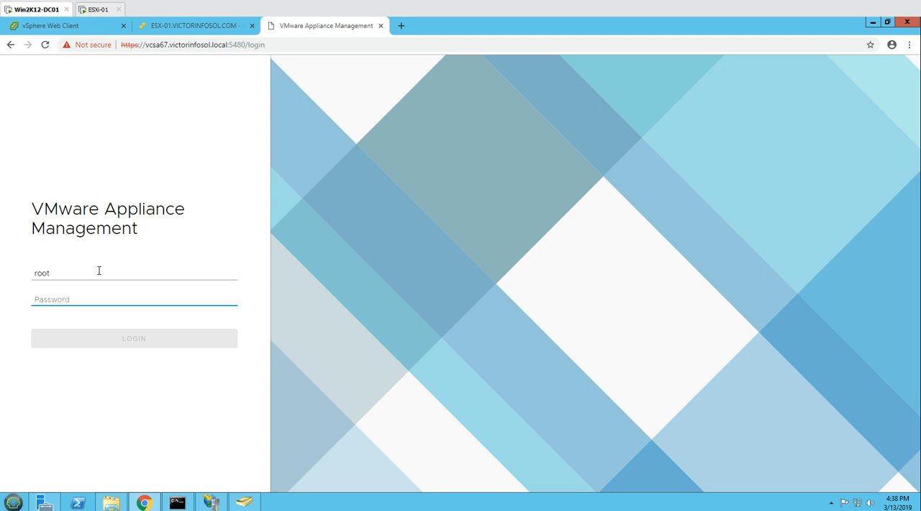
text(•)
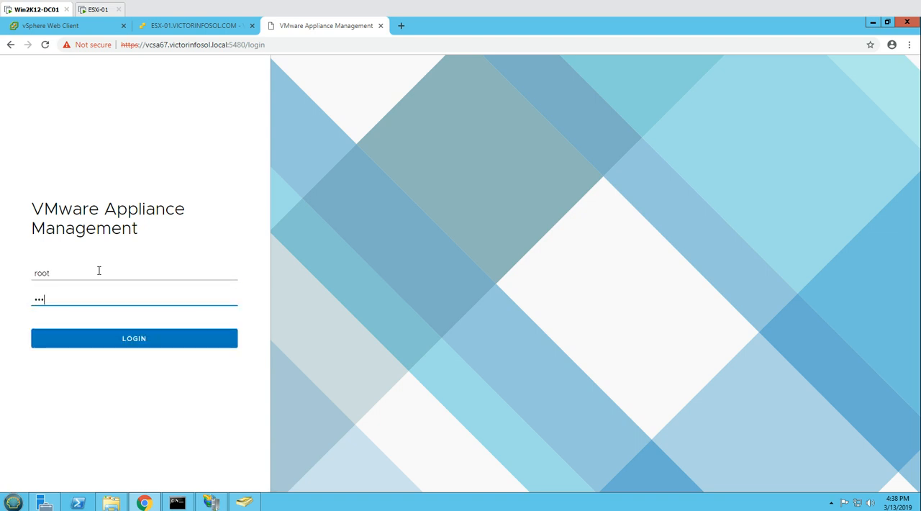
key(Return)
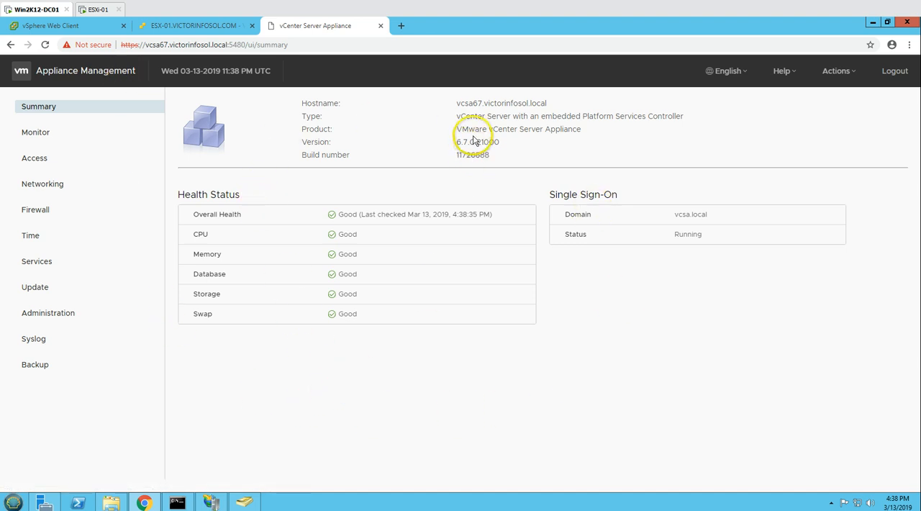
- Review the appliance's type and version details, check the Backup page, and return to the Summary page
triple_click(566, 118)
click(555, 142)
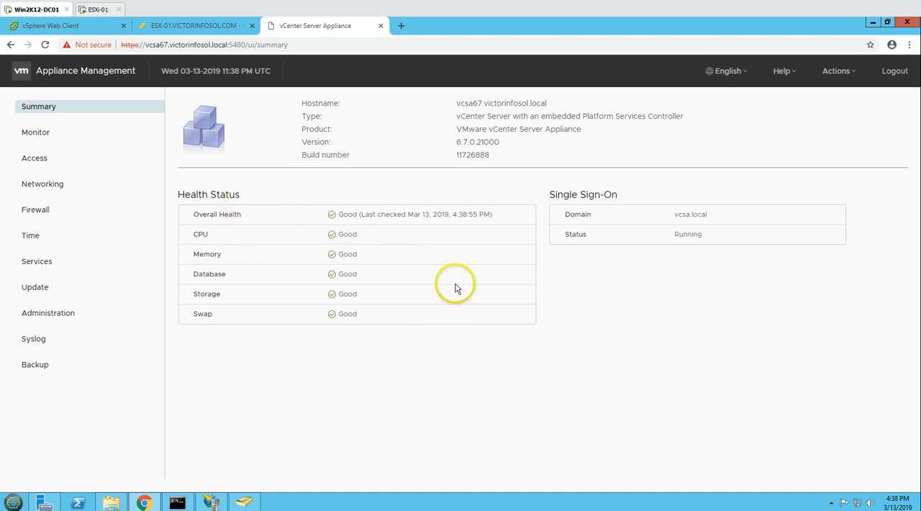
double_click(36, 355)
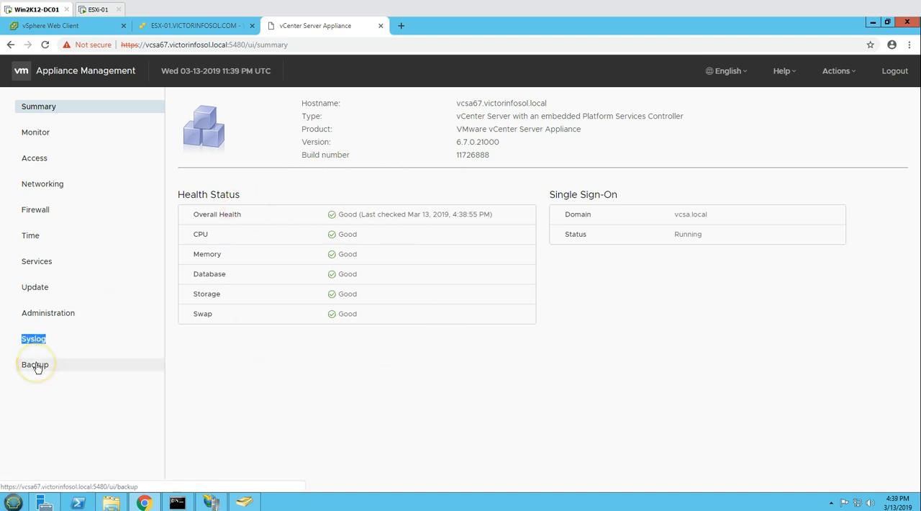
click(36, 365)
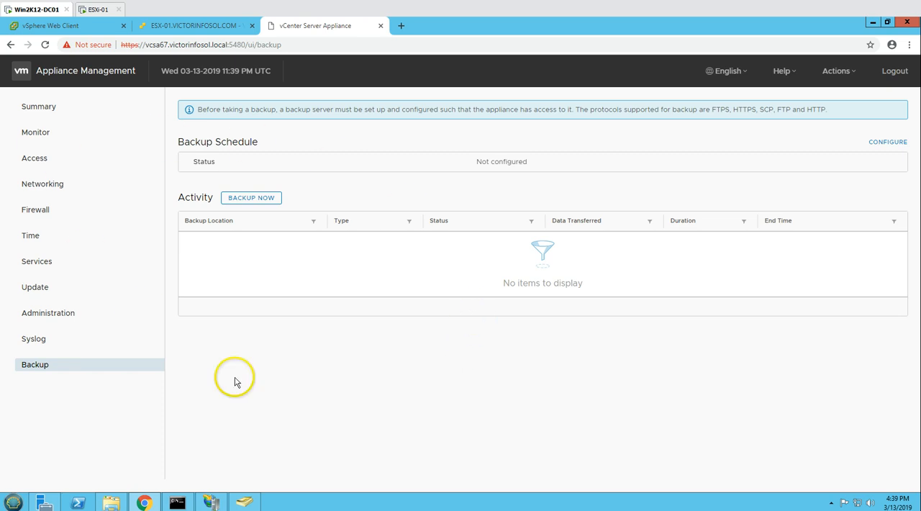
click(44, 108)
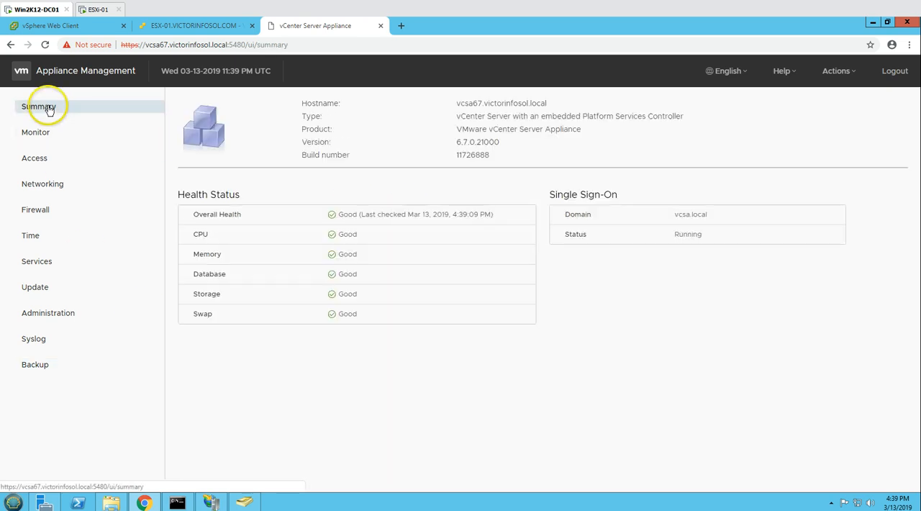
- Open the vcsa67 browser console from the ESXi host client, move its window aside, and return to the appliance management page
click(212, 29)
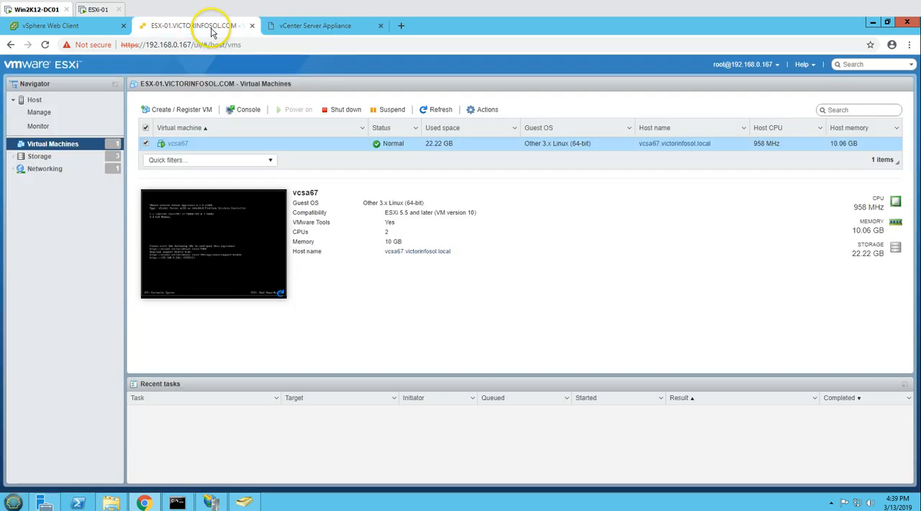
click(178, 144)
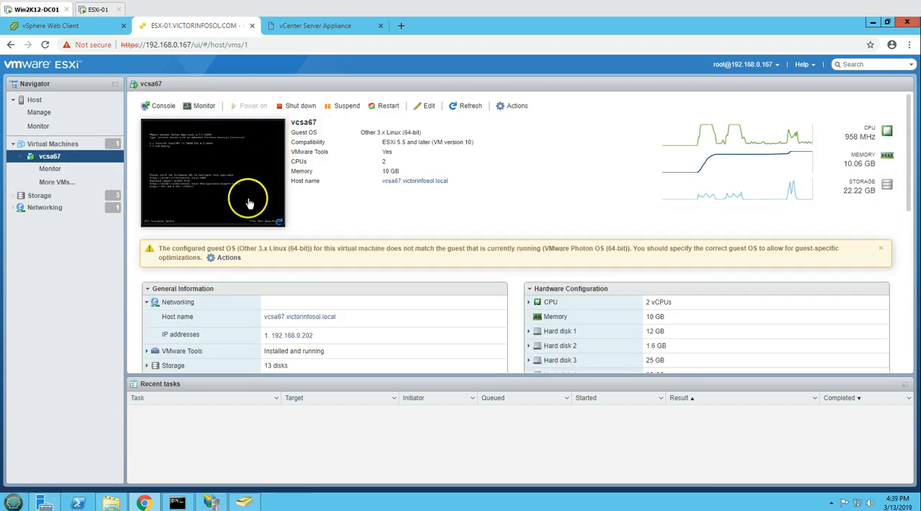
click(161, 106)
click(208, 134)
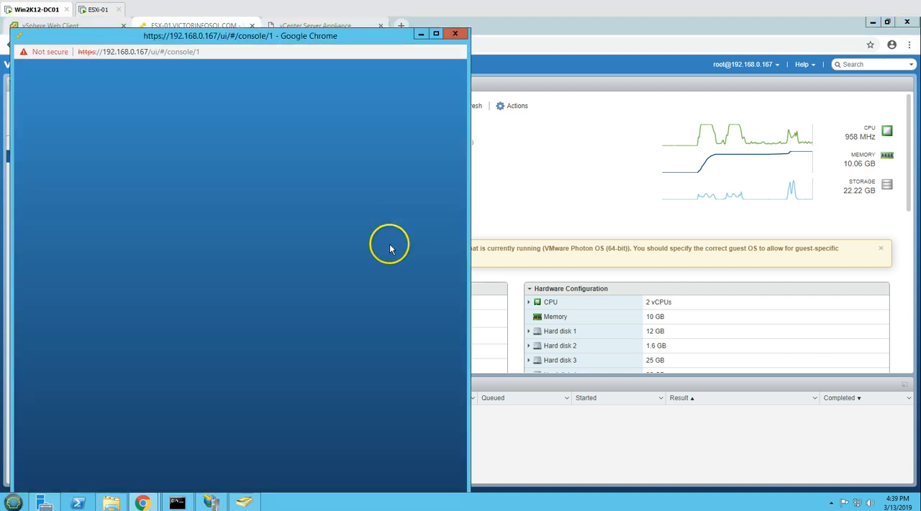
drag(325, 37, 512, 78)
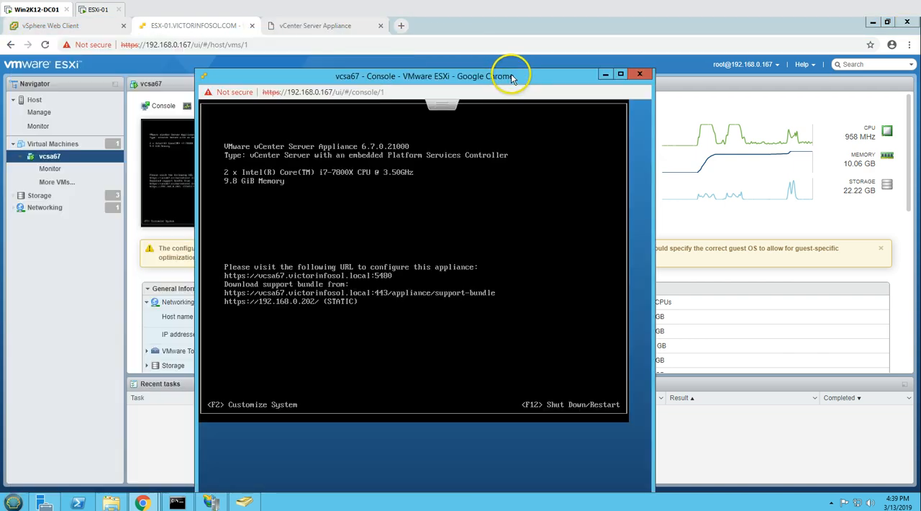
click(311, 25)
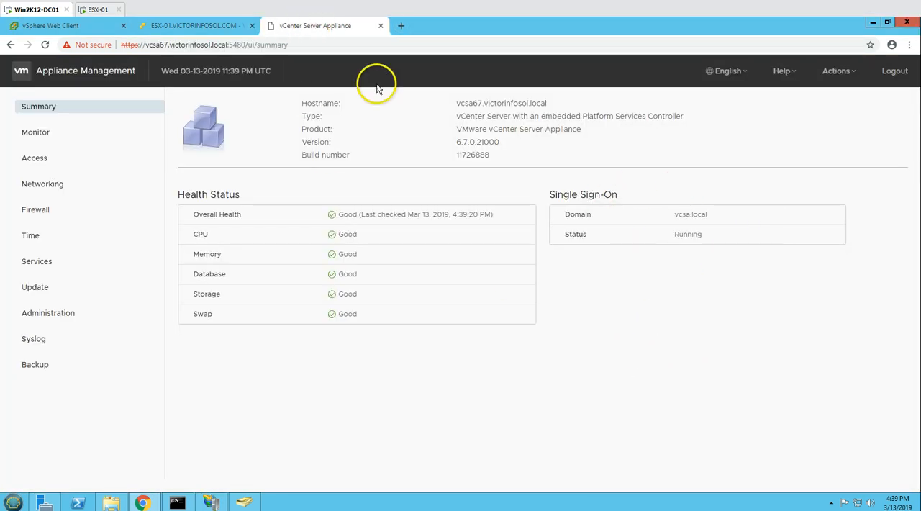
- Revisit vcsa67 in the vSphere Web Client, its ESXi host client page and console window, and return to Appliance Management
click(71, 28)
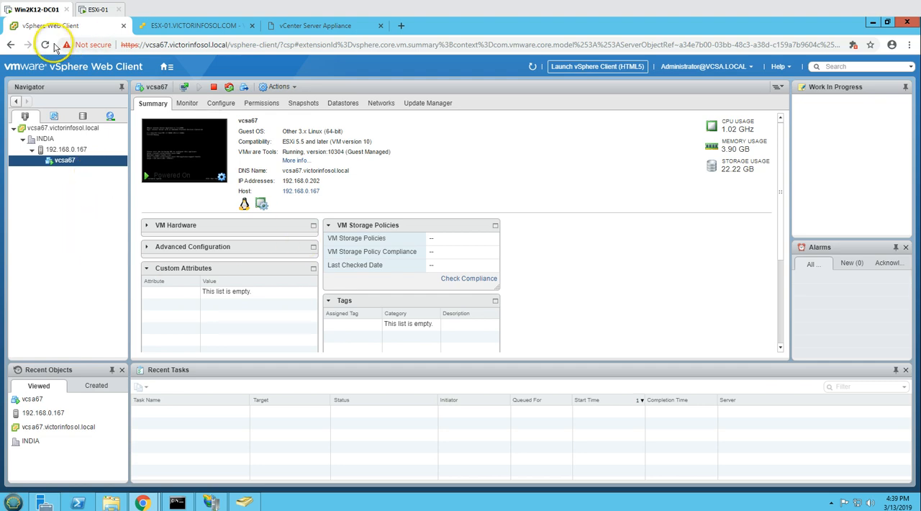
click(329, 27)
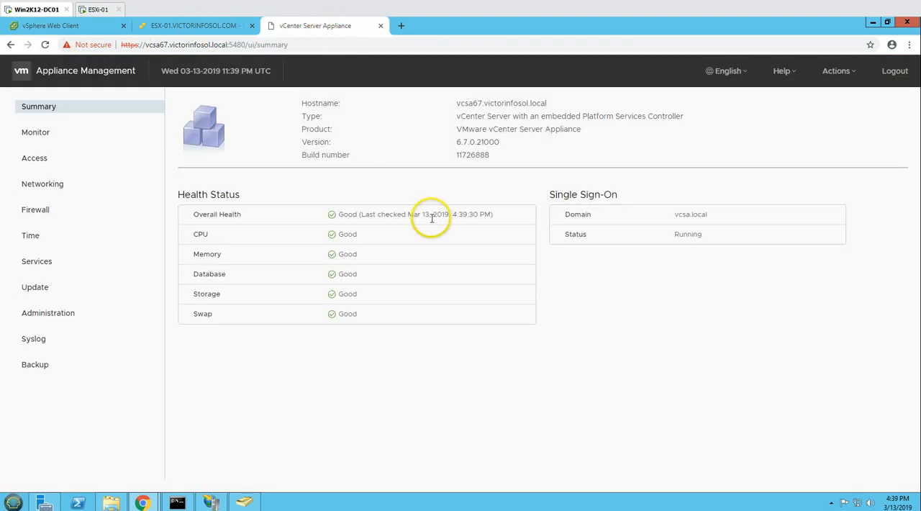
click(202, 27)
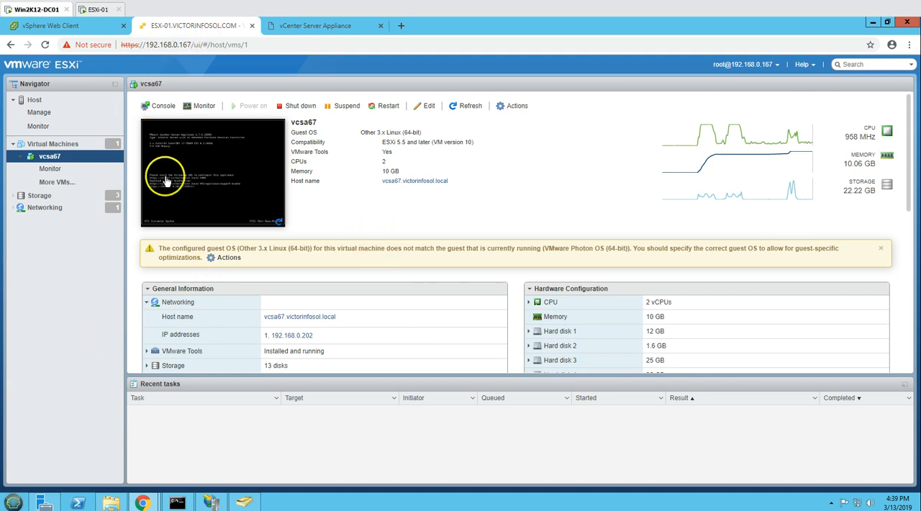
mouse_move(142, 502)
click(189, 478)
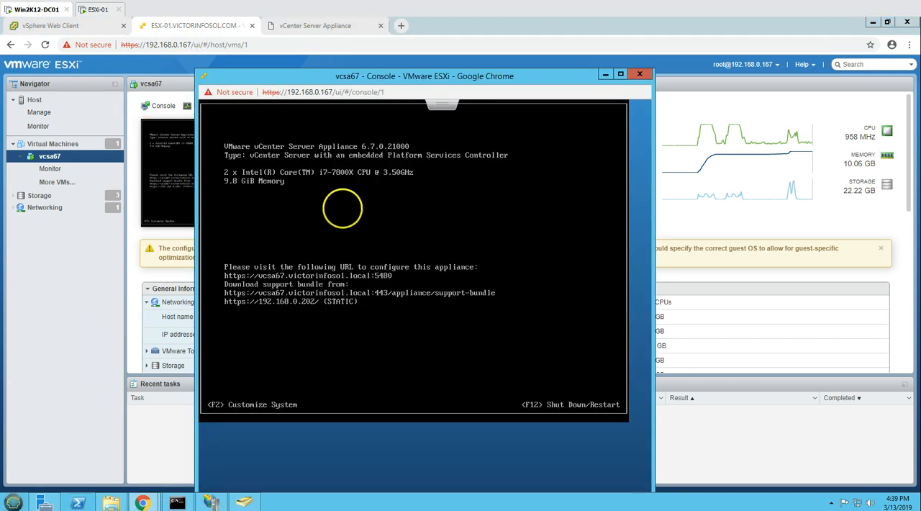
click(85, 288)
click(316, 26)
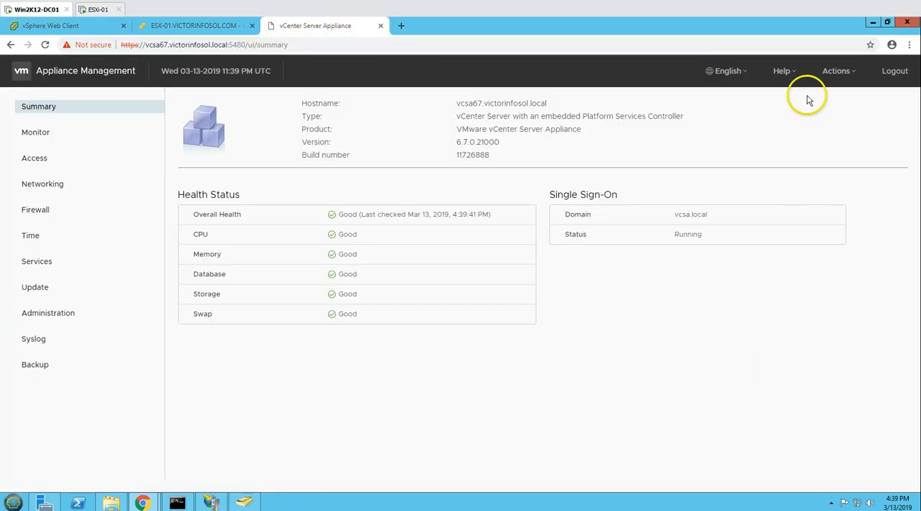
- Reboot the vCenter Server Appliance from Appliance Management and confirm the system reboot
click(842, 71)
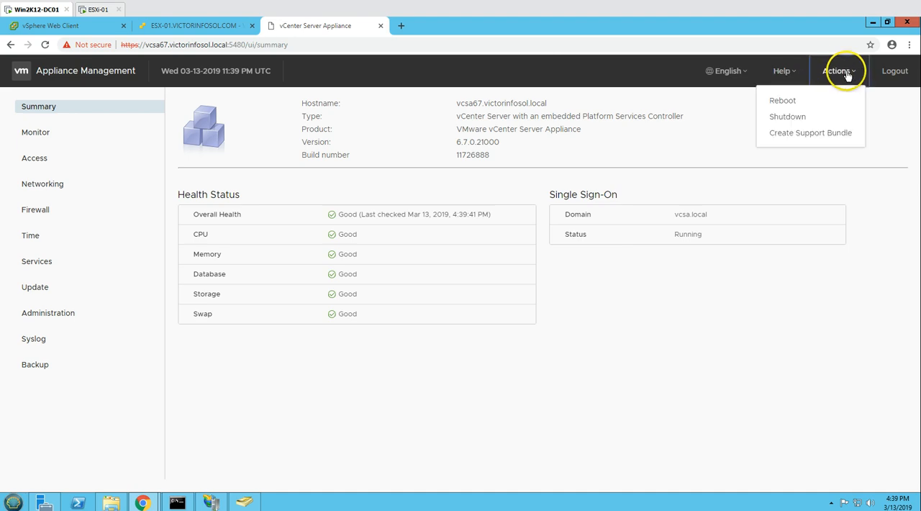
click(809, 107)
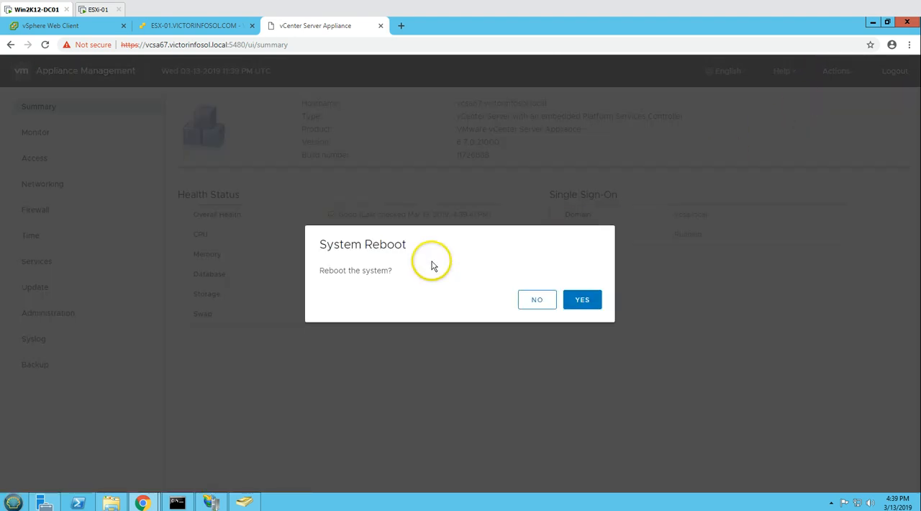
drag(324, 271, 616, 295)
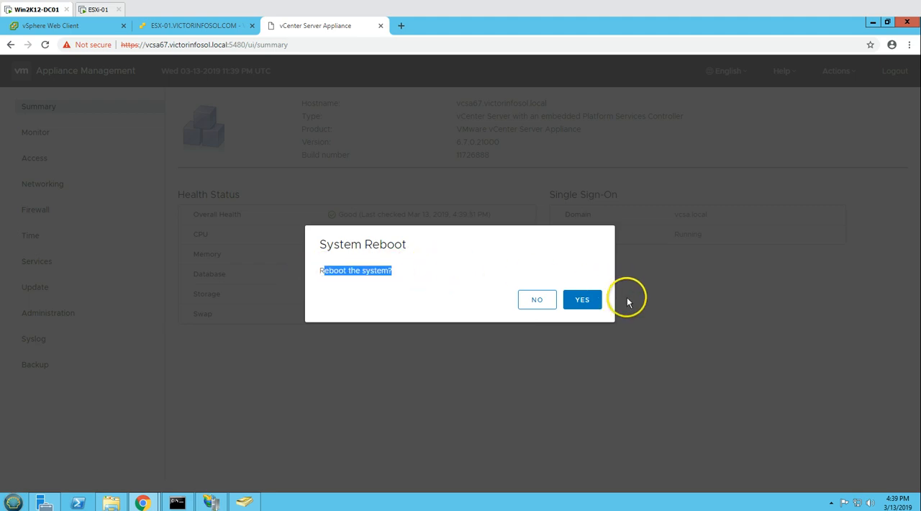
click(592, 305)
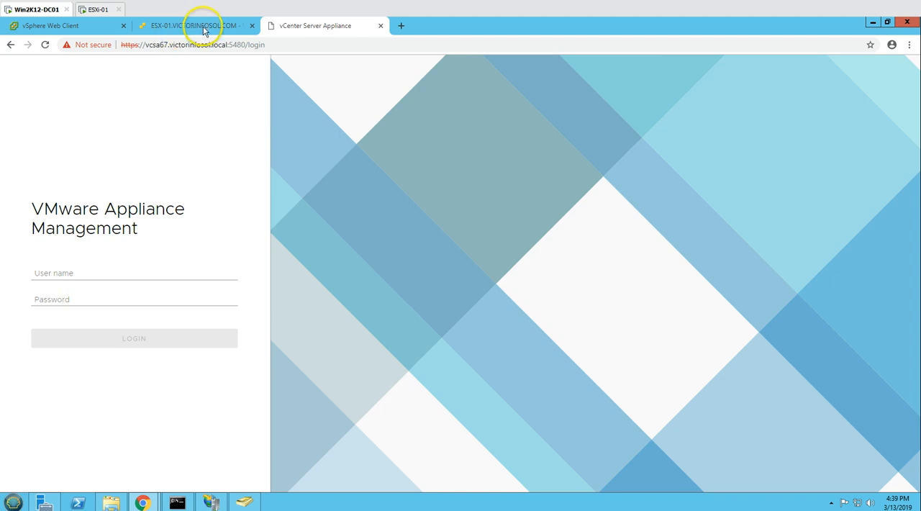
- Check vcsa67 in the vSphere Web Client and ESXi host client, and bring its console window forward to watch the restart
click(40, 25)
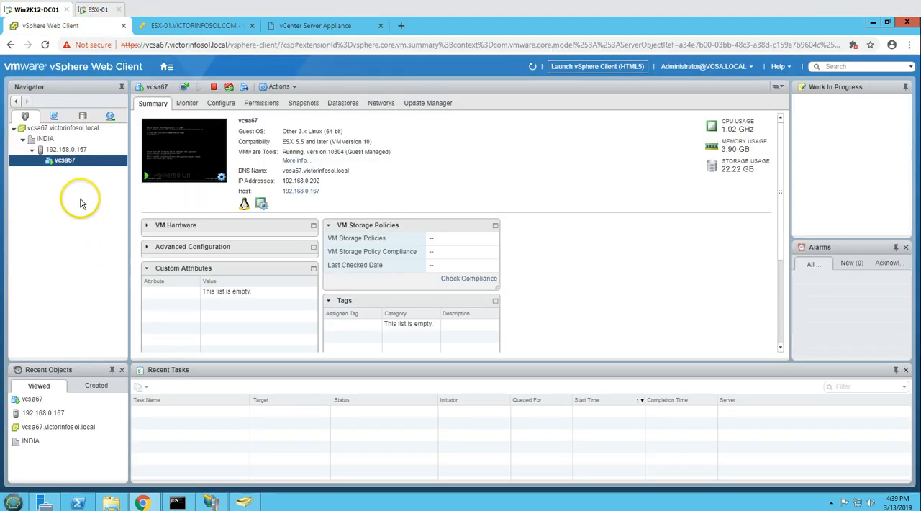
click(178, 26)
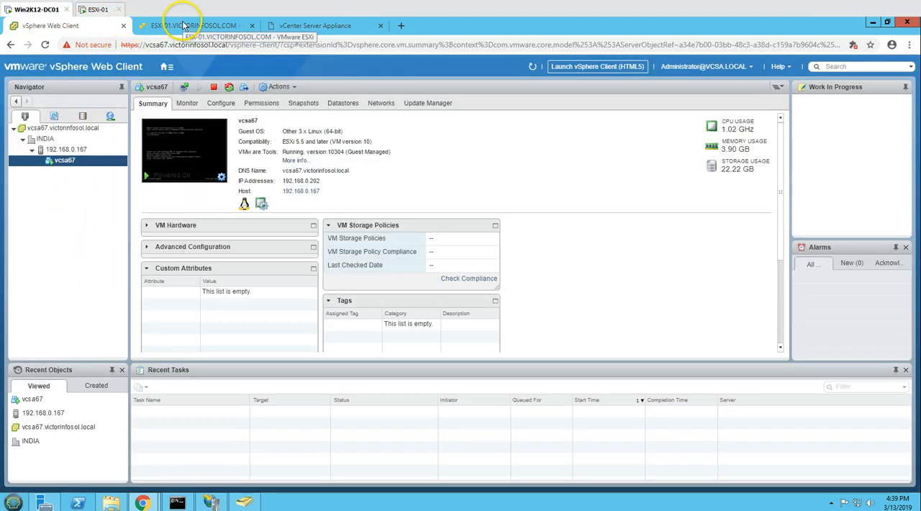
mouse_move(147, 503)
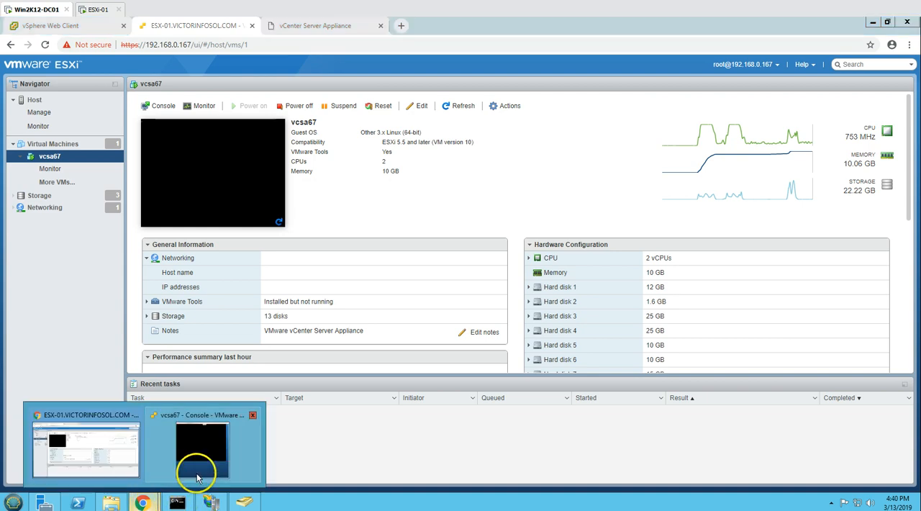
click(202, 461)
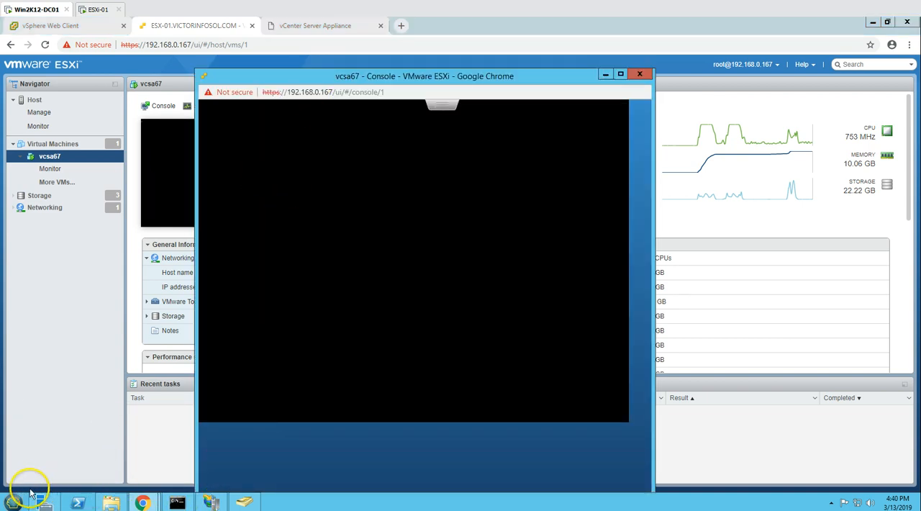
- Run "ping vcsa67 -t" in the Command Prompt and arrange its window beside the vcsa67 console
click(177, 503)
key(Up)
text(-t)
key(Return)
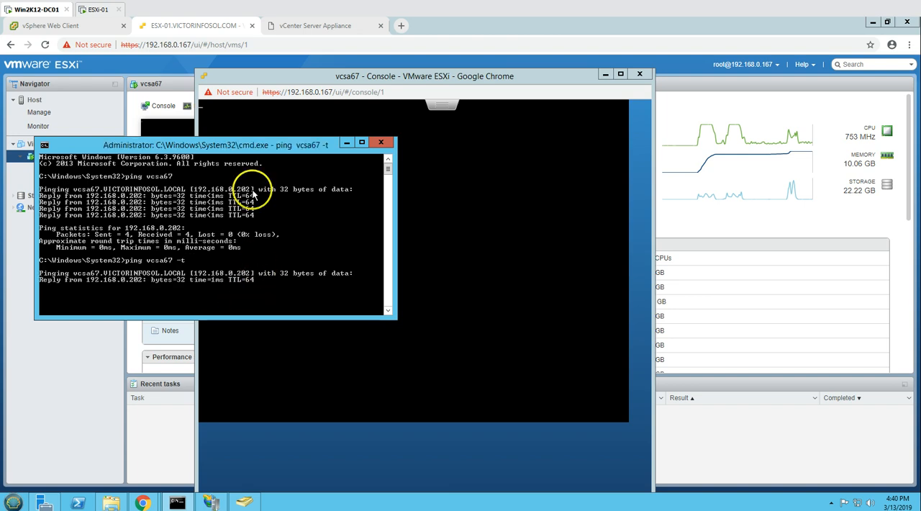
drag(216, 148, 748, 66)
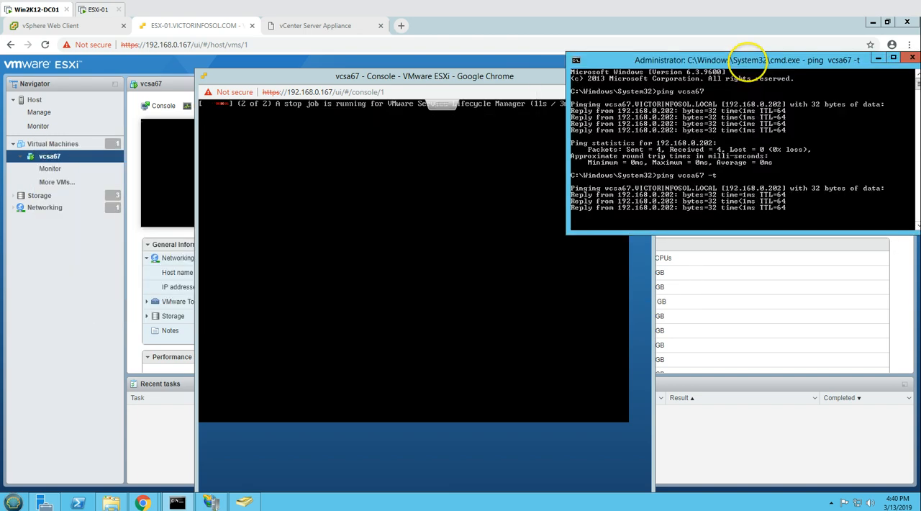
drag(400, 81, 280, 82)
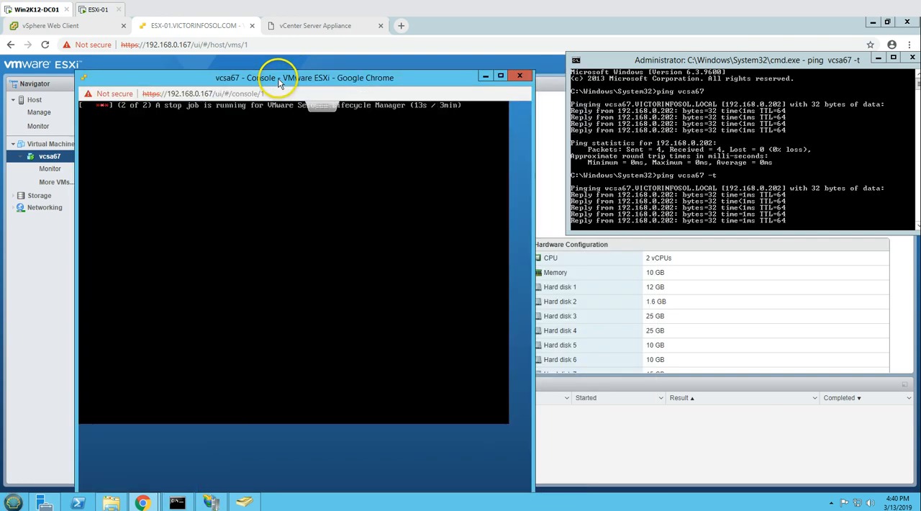
click(323, 109)
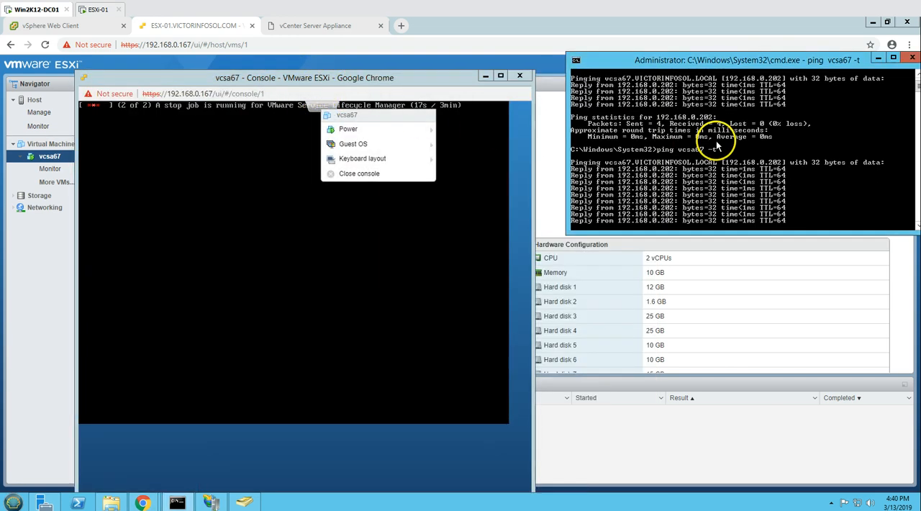
click(364, 259)
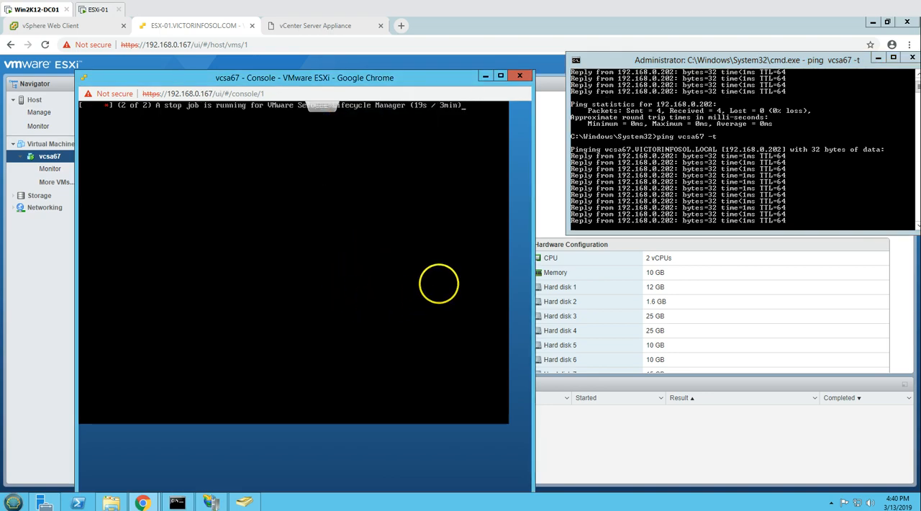
- Check the vSphere Web Client page, return to the ESXi host client, and bring the console and ping windows forward
click(80, 27)
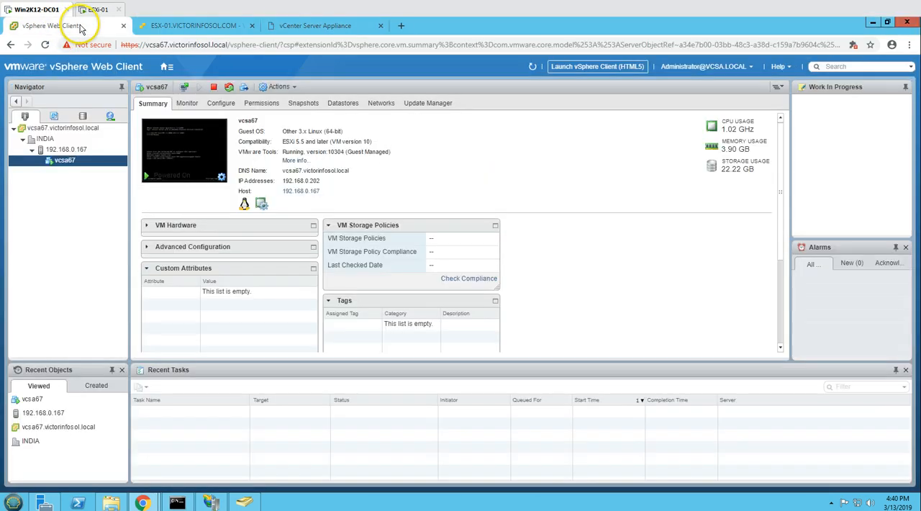
click(192, 25)
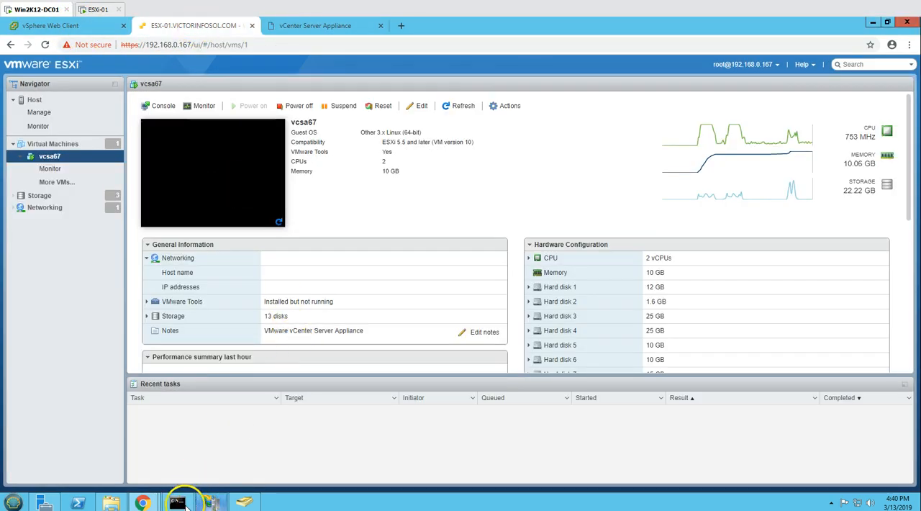
mouse_move(142, 502)
click(181, 459)
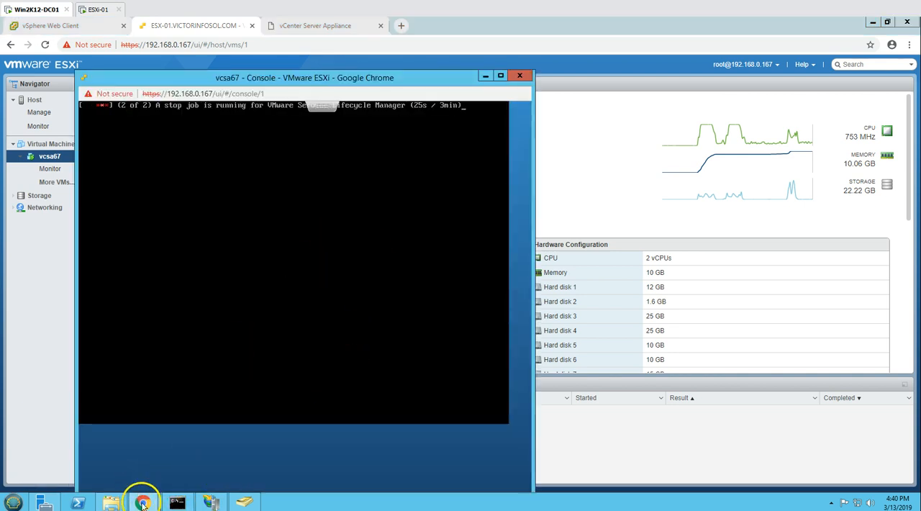
click(180, 502)
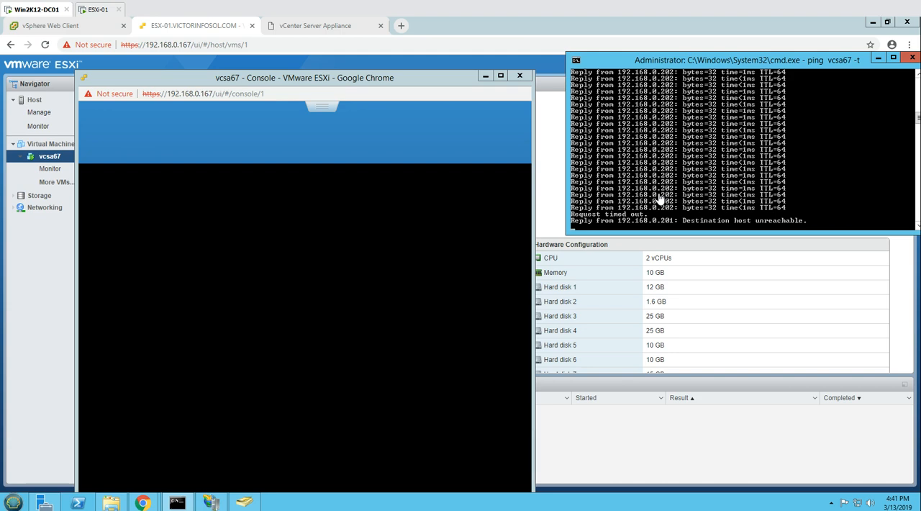
- Reload the vSphere Web Client page, and check the vcsa67 console and ping windows alongside it
click(81, 27)
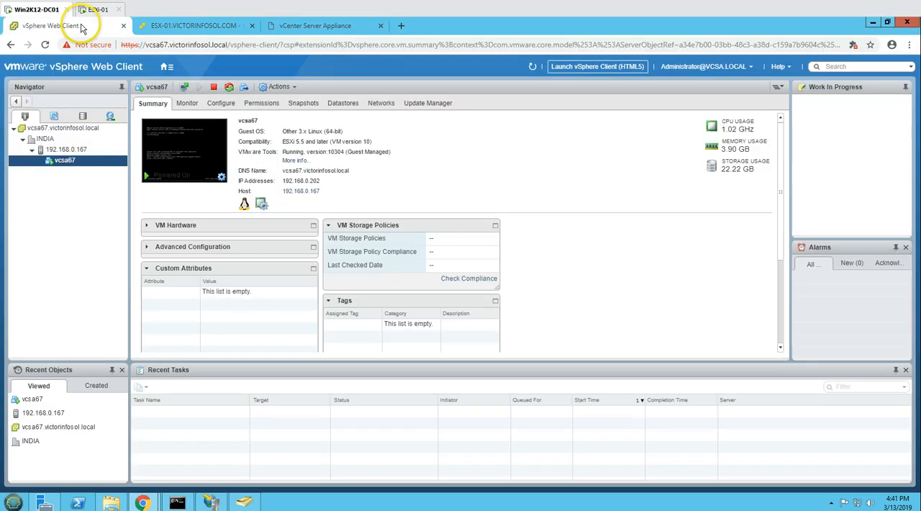
click(44, 44)
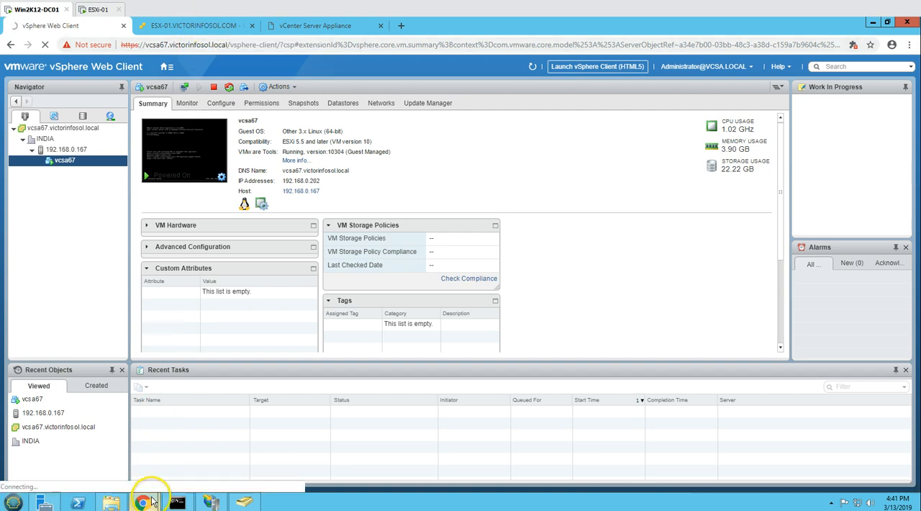
mouse_move(148, 500)
click(172, 460)
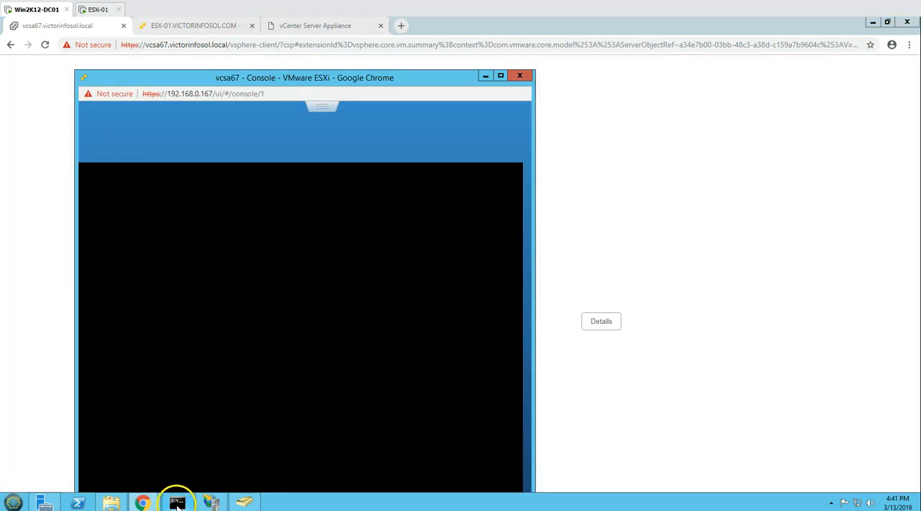
click(177, 502)
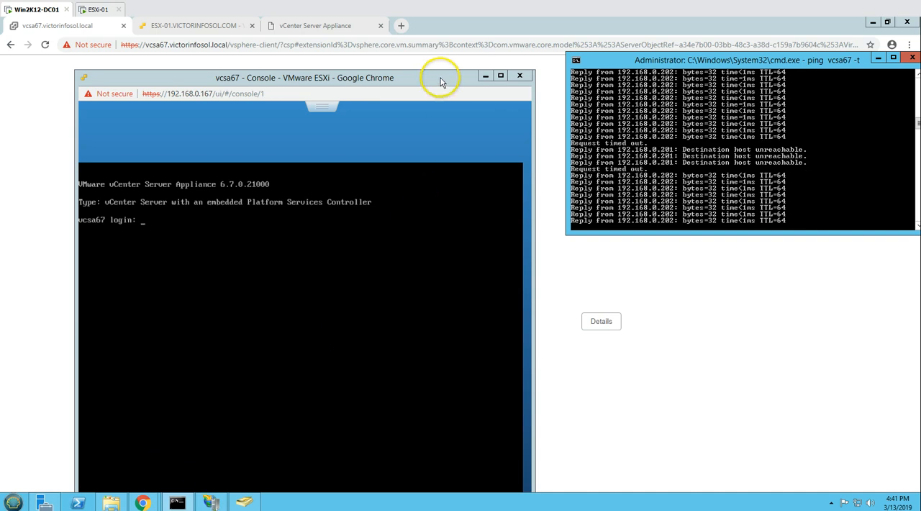
- Move the vcsa67 console window lower, view it maximized, restore it, and reopen it over the ESXi host client
click(444, 223)
drag(136, 78, 353, 195)
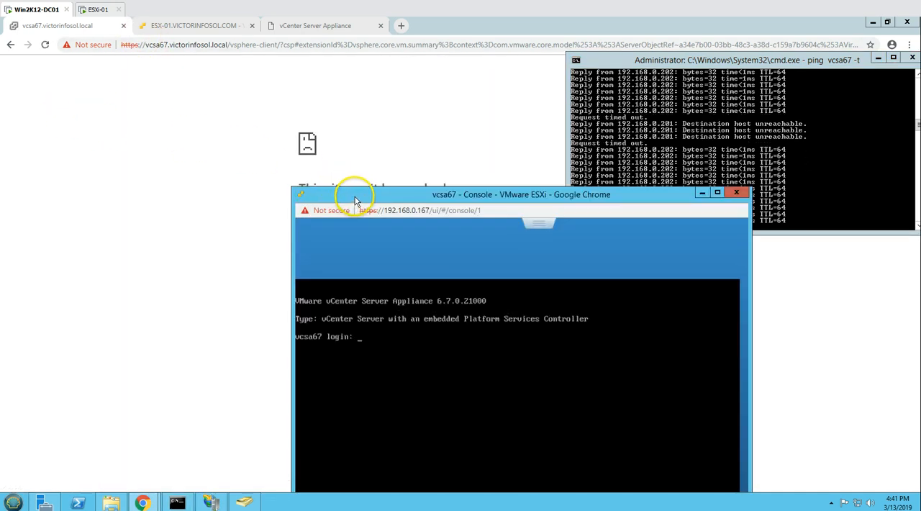
double_click(355, 196)
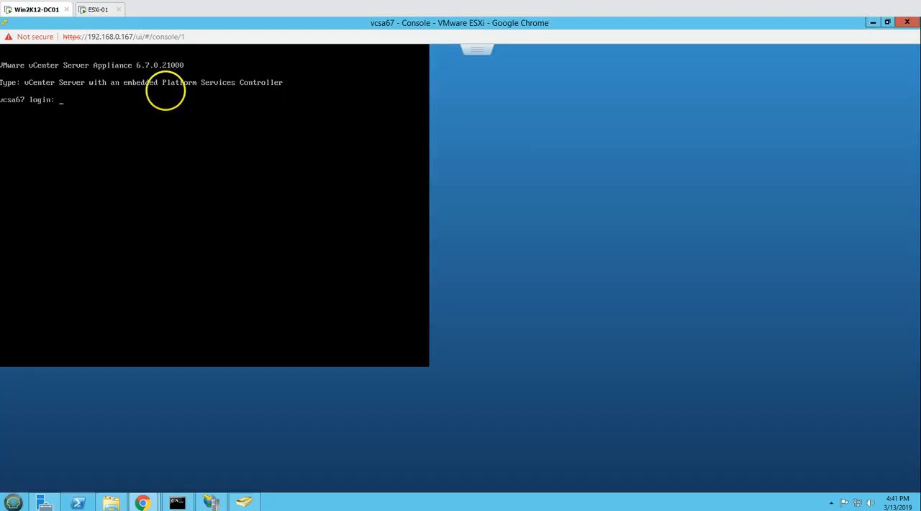
click(241, 25)
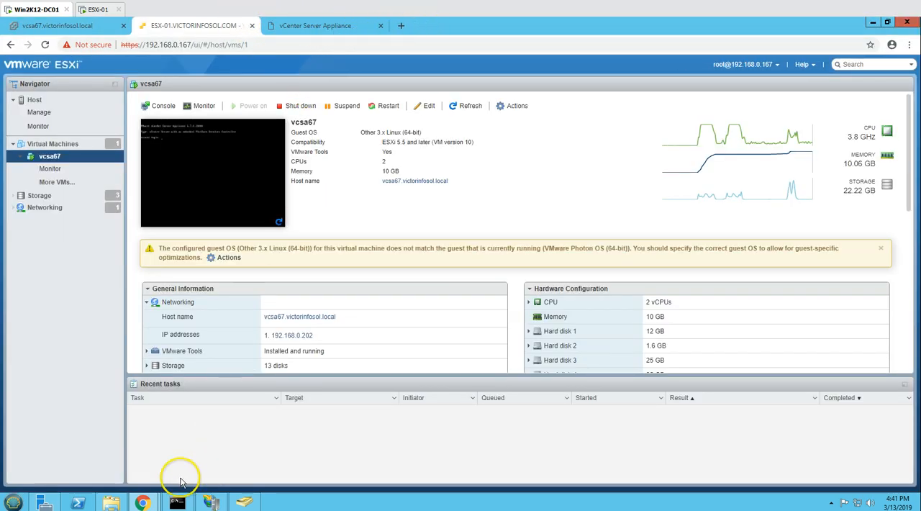
mouse_move(143, 501)
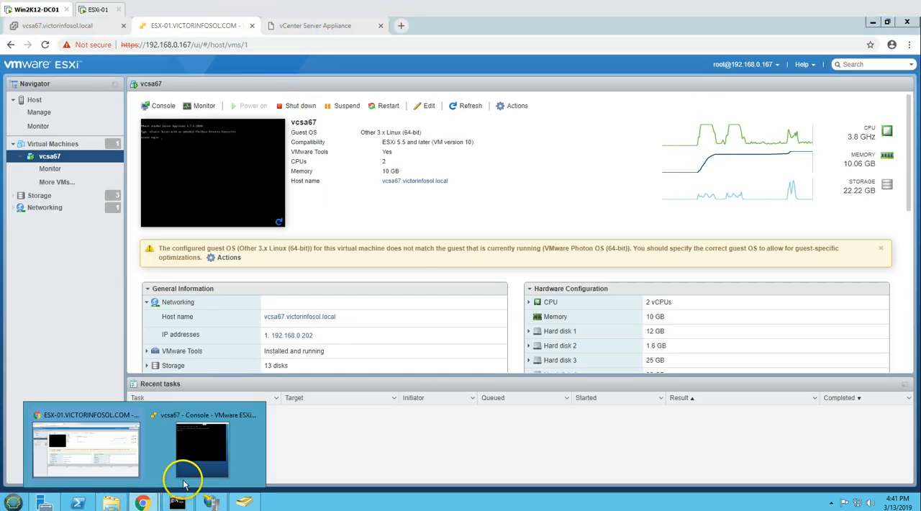
click(200, 450)
- Retry loading the vSphere Web Client page at vcsa67.victorinfosol.local and compare its response with the vcsa67 console
click(66, 26)
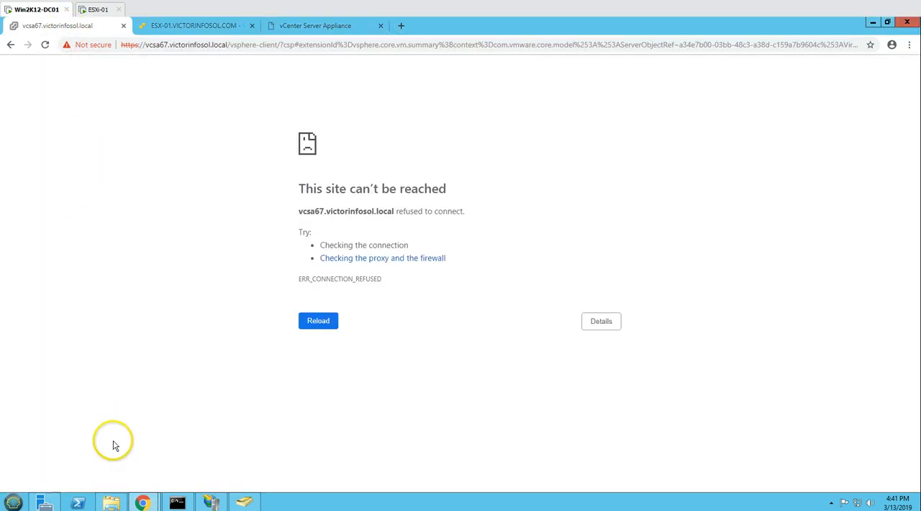
mouse_move(143, 501)
click(213, 467)
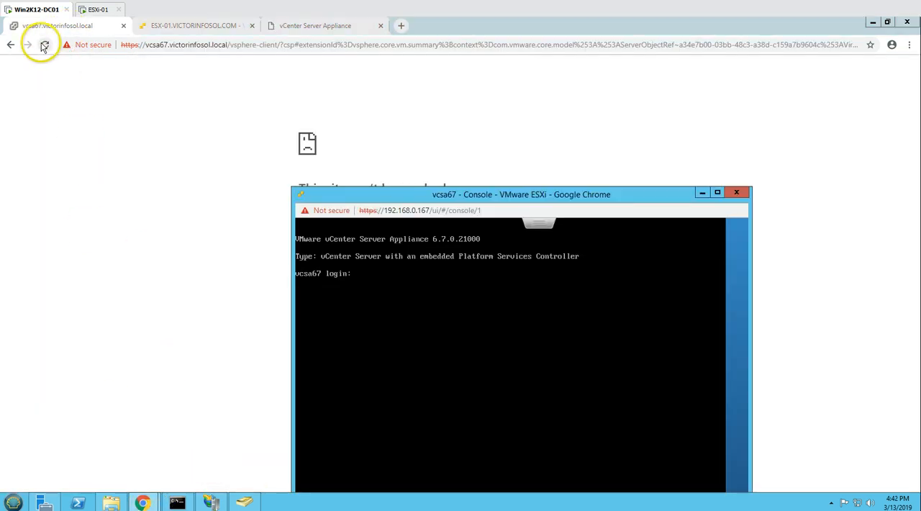
click(44, 47)
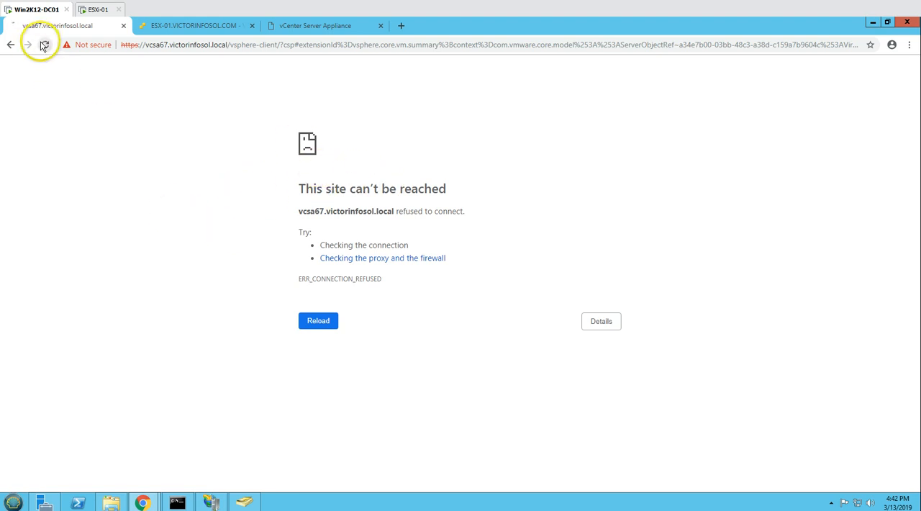
mouse_move(141, 496)
click(172, 462)
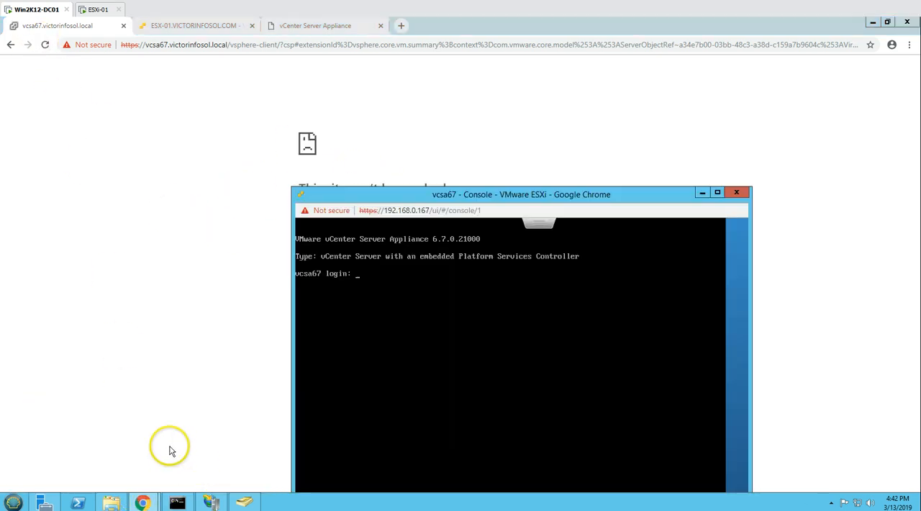
drag(439, 182, 267, 129)
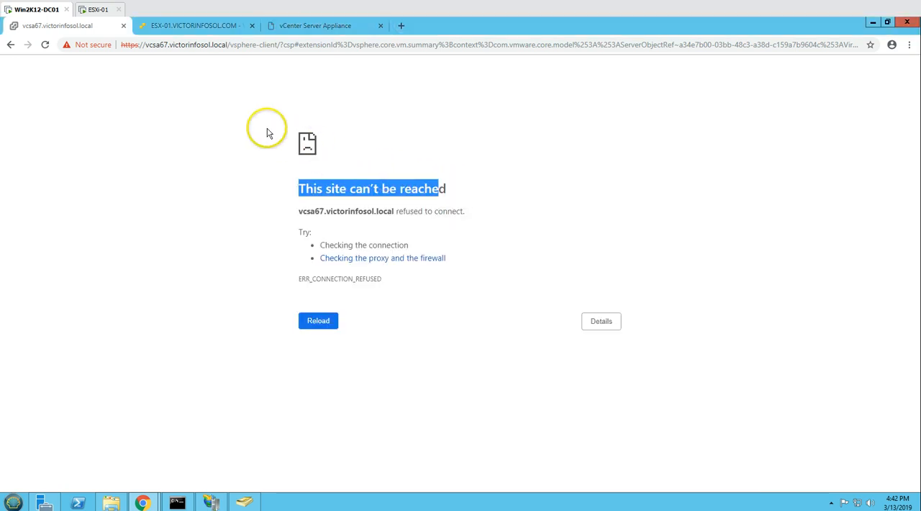
- Bring the vcsa67 console forward, move it to the screen's left half, and show the ping window beside it
click(201, 214)
mouse_move(144, 498)
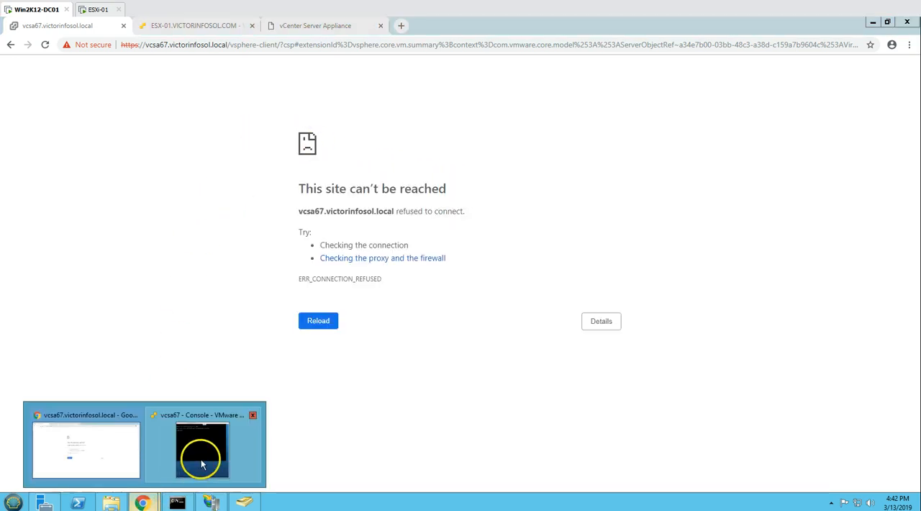
click(200, 441)
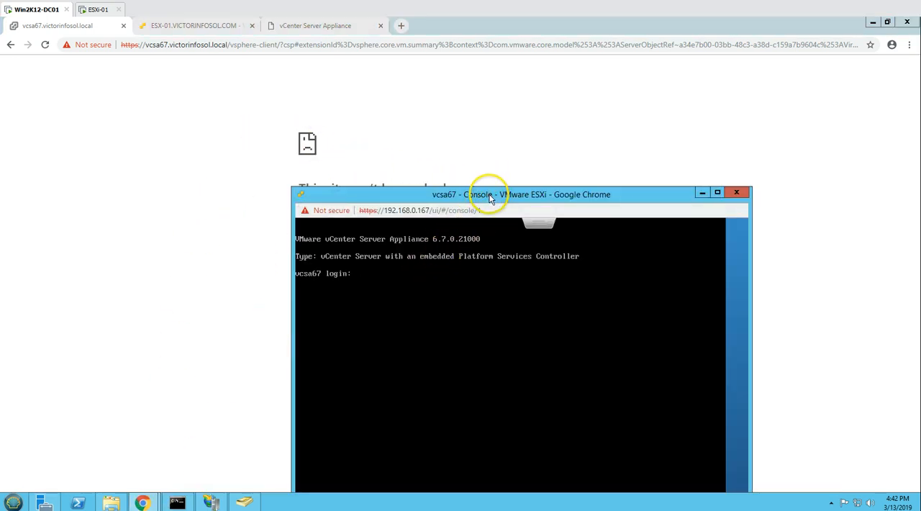
drag(469, 183, 215, 65)
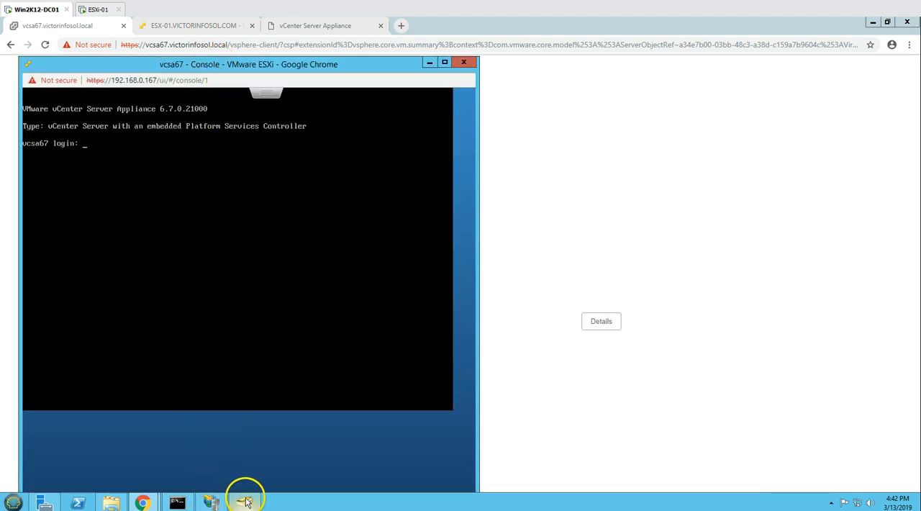
click(177, 503)
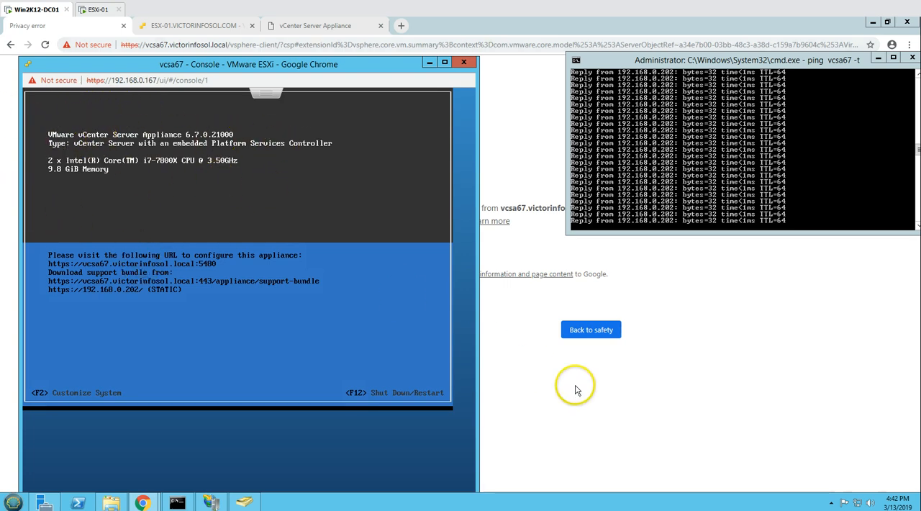
- Return to the browser, proceed past the certificate warning to vcsa67.victorinfosol.local, and read the response page
click(635, 428)
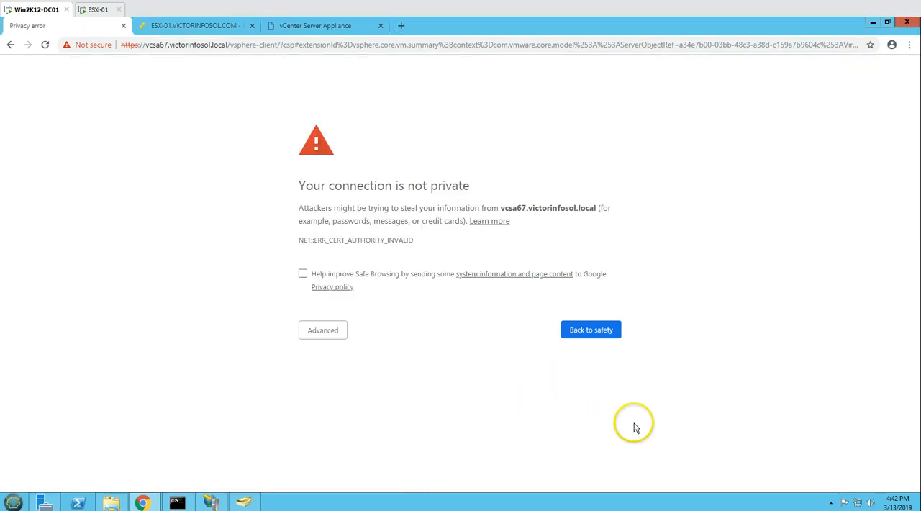
click(322, 329)
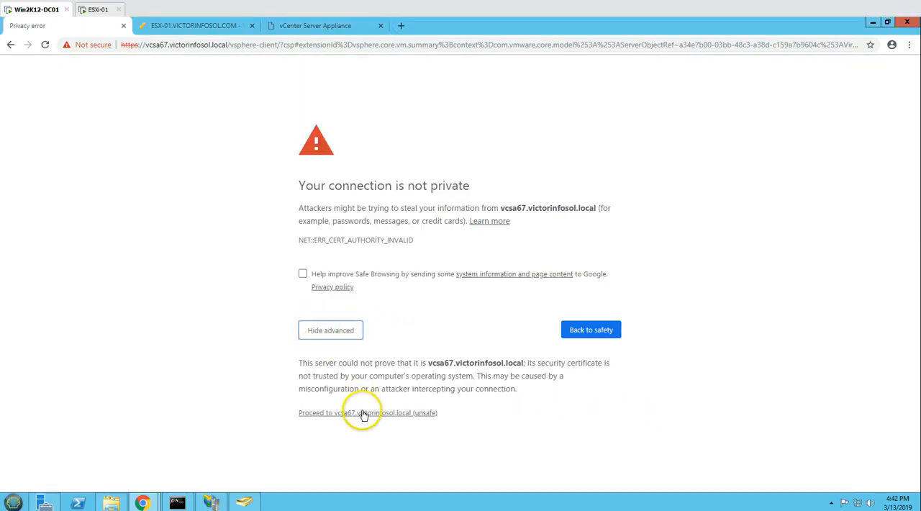
click(363, 414)
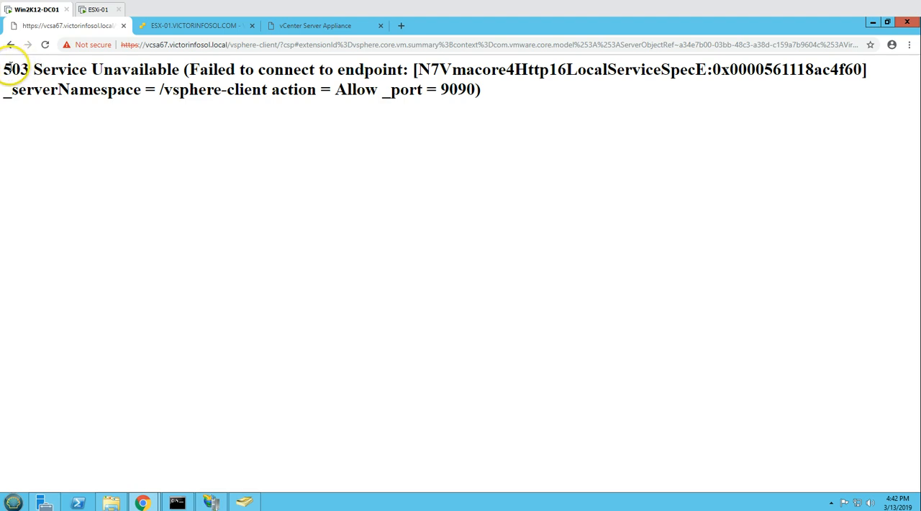
drag(23, 69, 167, 68)
click(64, 62)
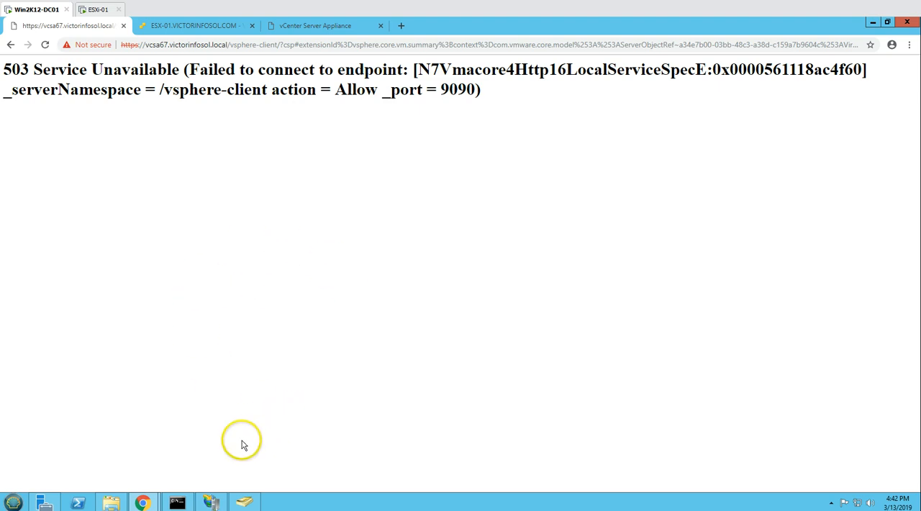
- Reload the VMware Appliance Management page on port 5480 and log in as root with the account password
click(302, 27)
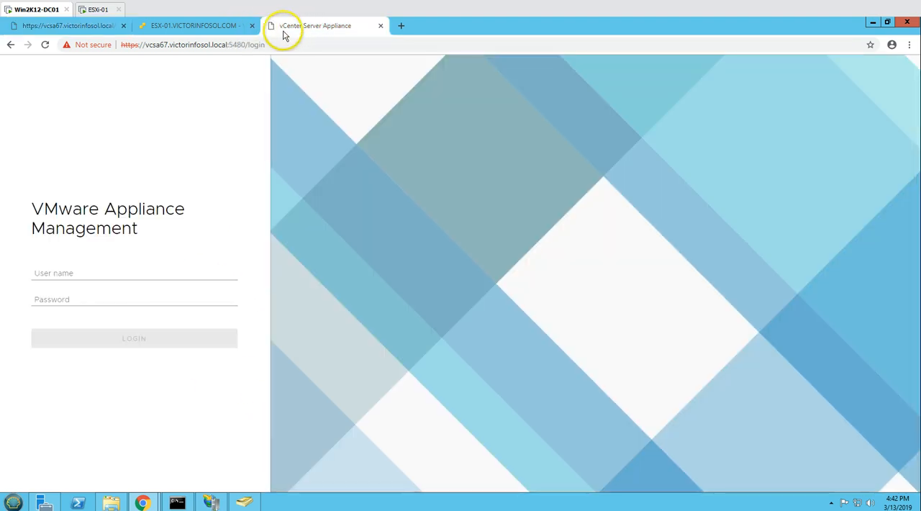
click(45, 45)
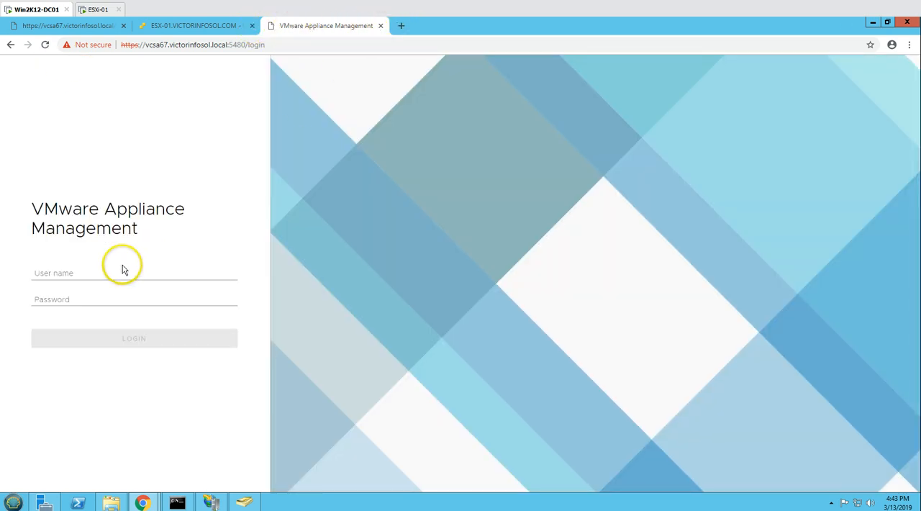
click(115, 270)
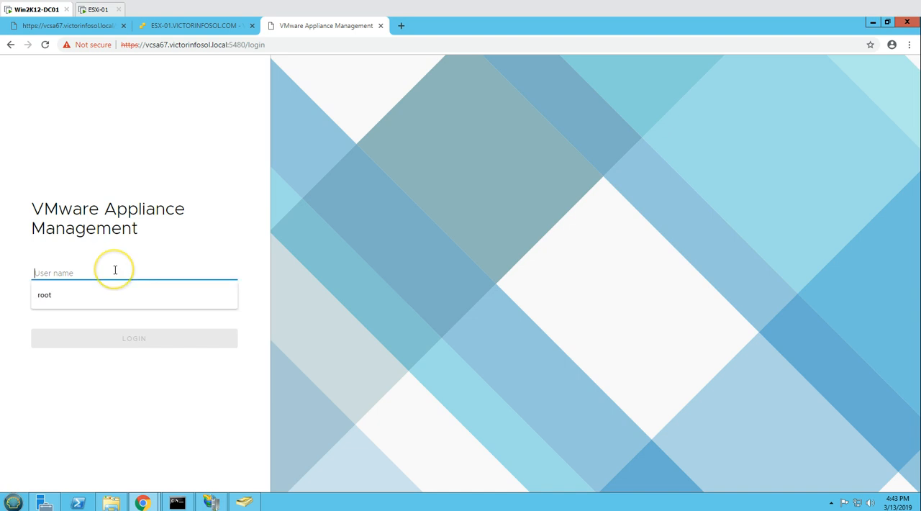
key(Down)
key(Tab)
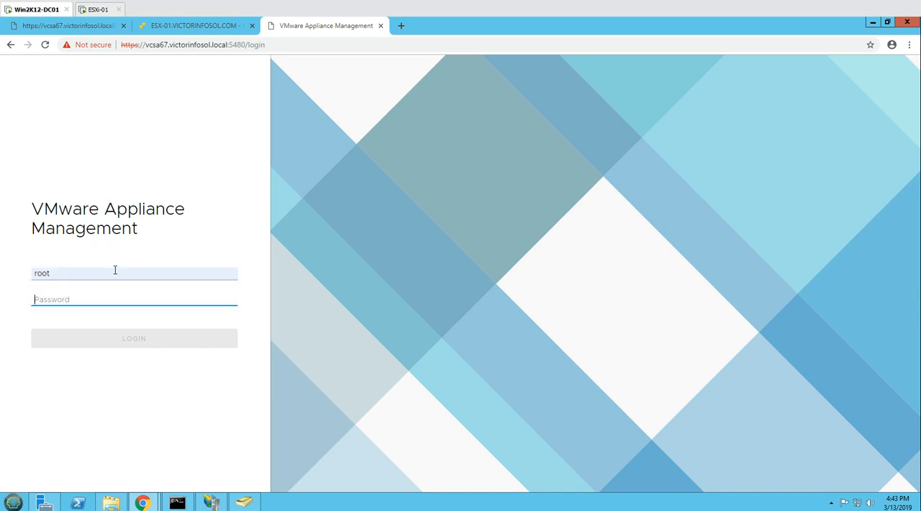
text(V)
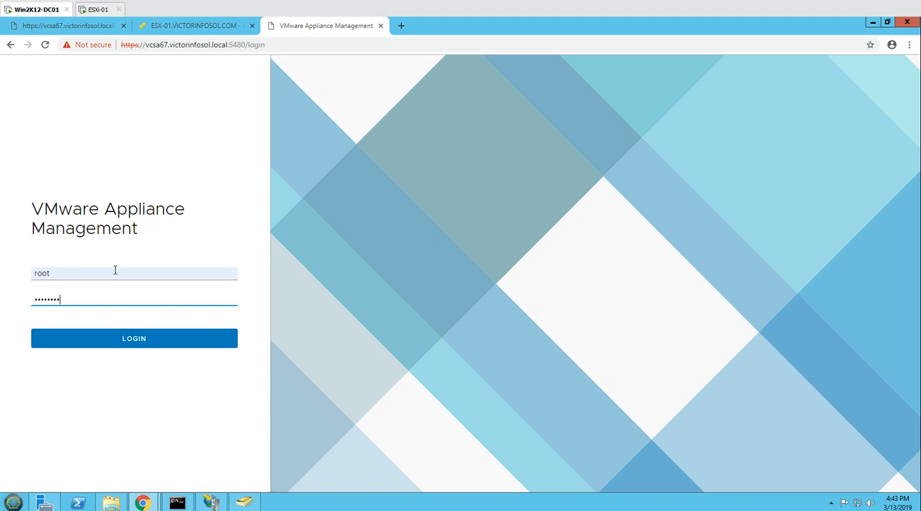
click(136, 339)
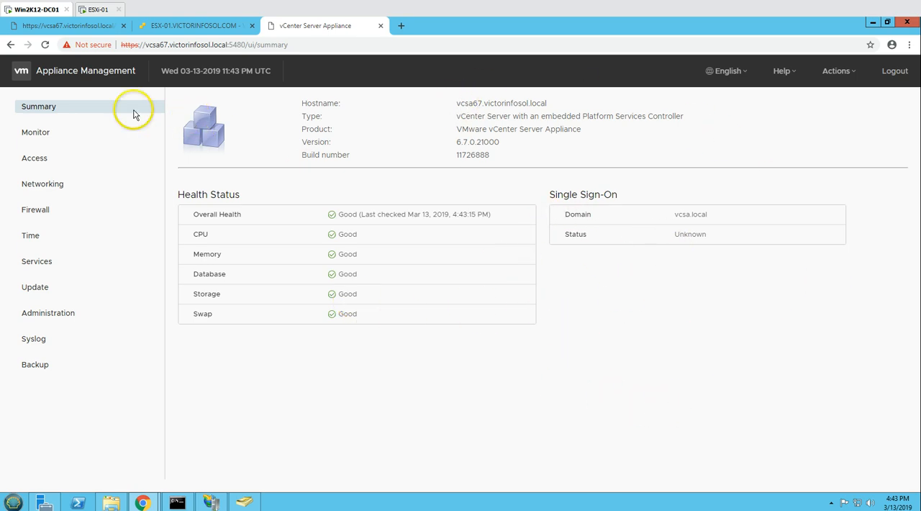
- Compare the vSphere Web Client page with the Appliance Management summary, the ping window and the vcsa67 console
click(61, 25)
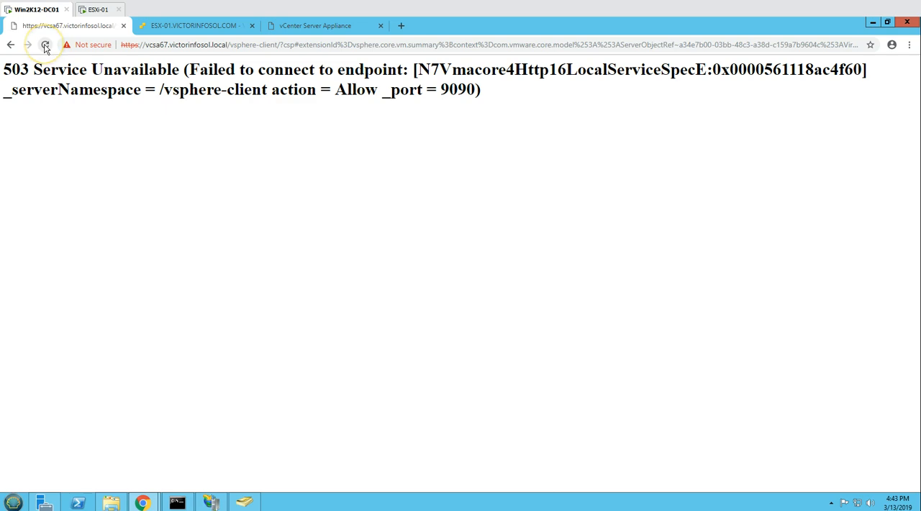
click(378, 26)
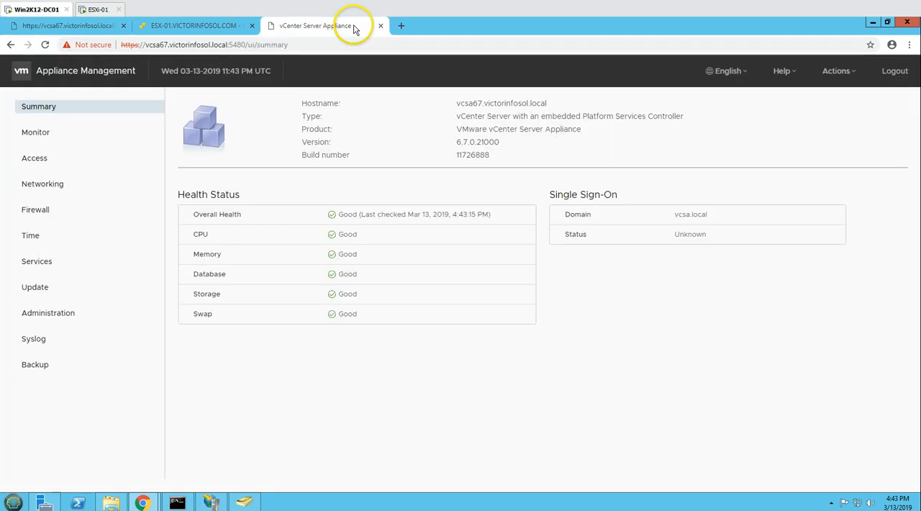
click(178, 501)
click(178, 502)
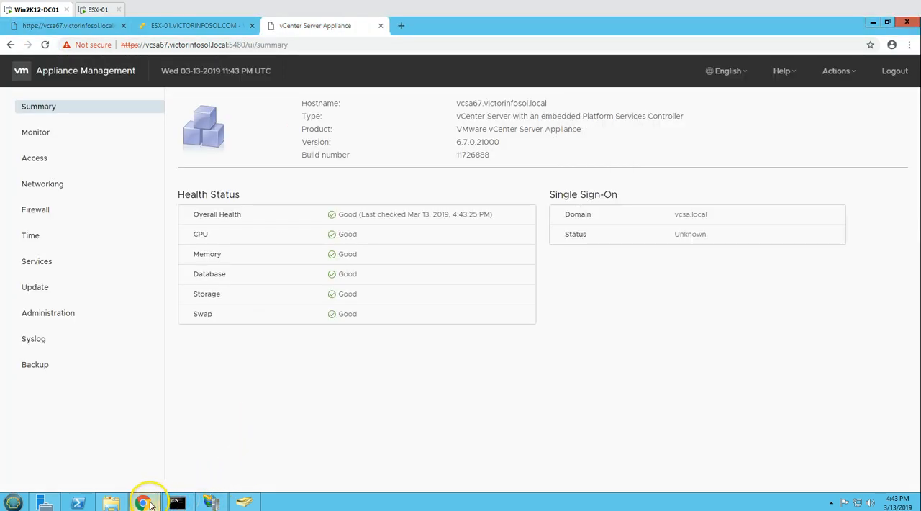
mouse_move(144, 502)
click(208, 475)
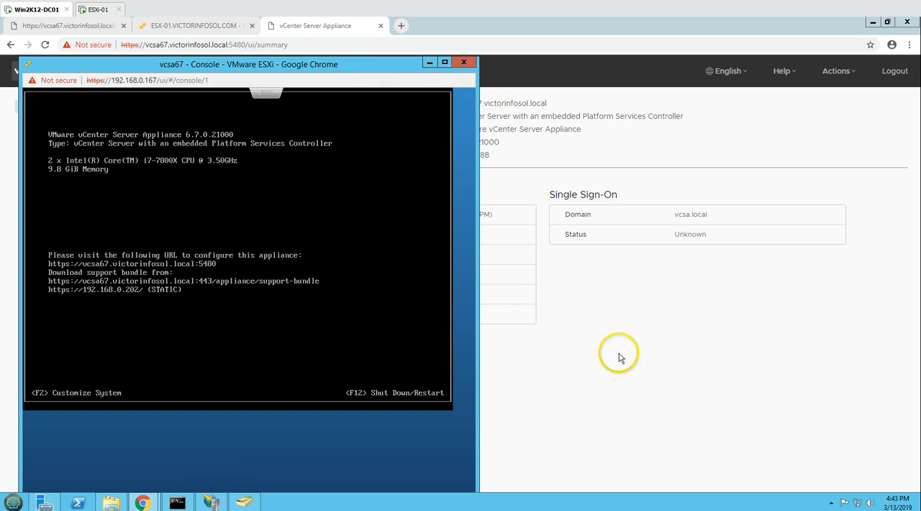
click(636, 377)
- Reload the vSphere Web Client page, then check the vcsa67 console over the Appliance Management summary, moving it aside
click(84, 23)
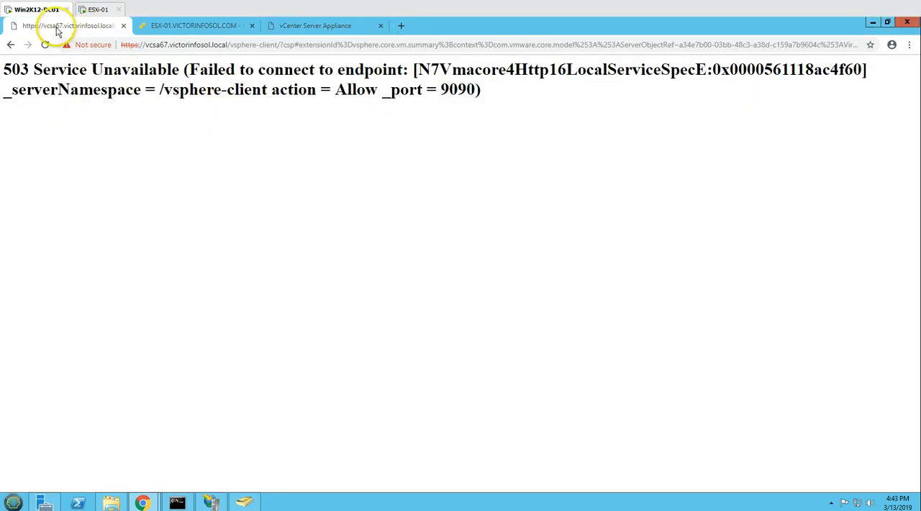
click(45, 45)
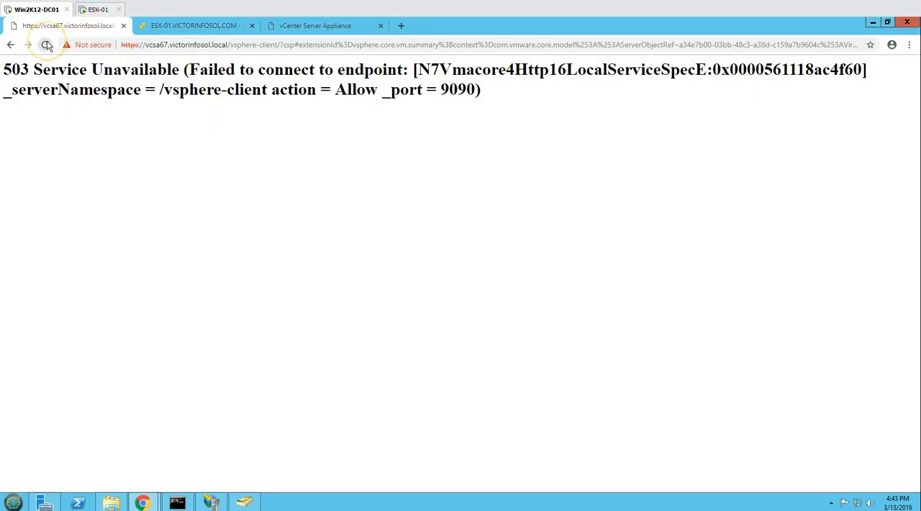
click(323, 25)
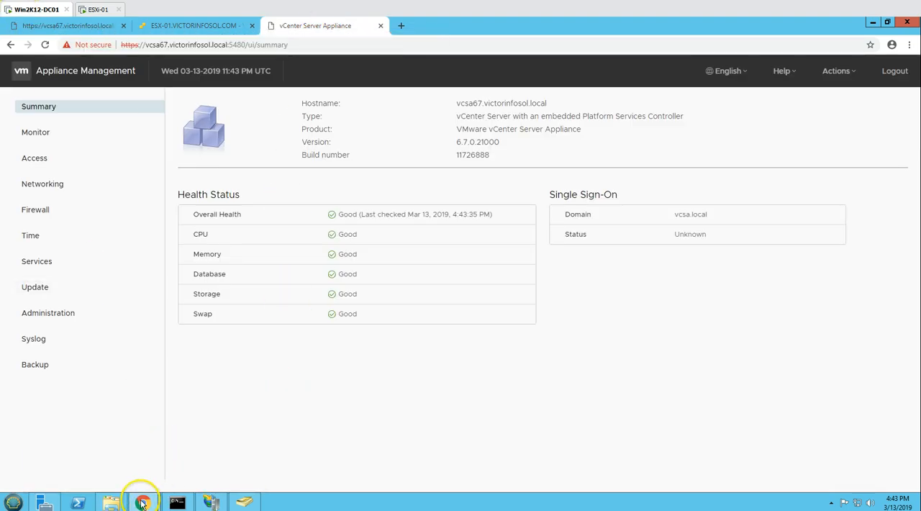
mouse_move(143, 502)
click(216, 442)
drag(210, 70, 533, 70)
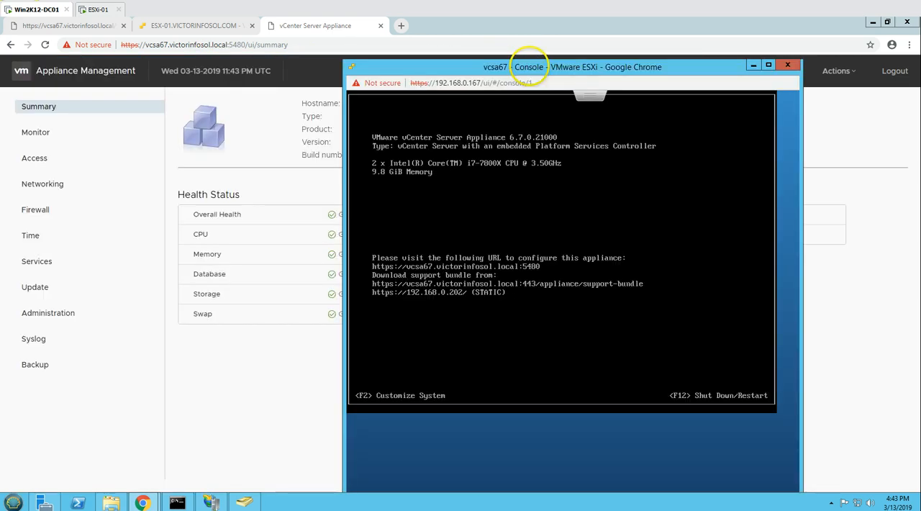
click(221, 393)
- Open the Services list in Appliance Management, look through it, and sort it by Startup Type
click(55, 266)
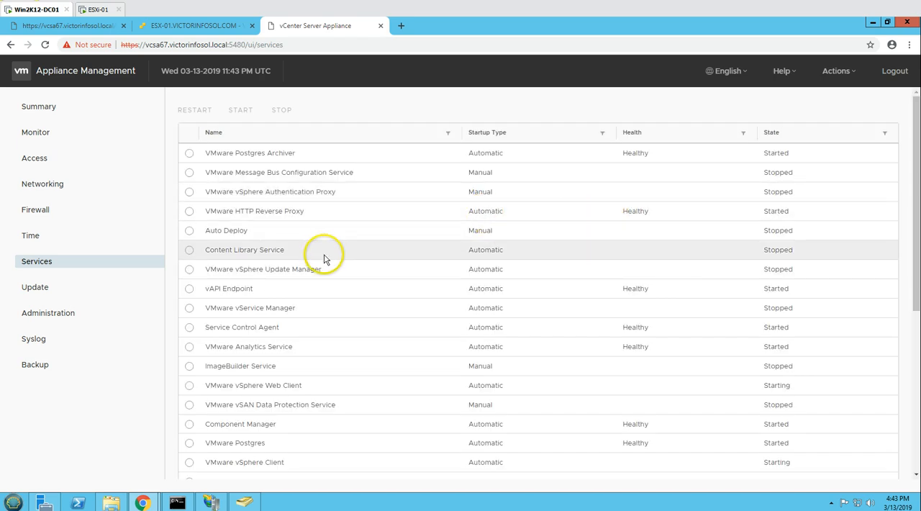
scroll(328, 263, down, 5)
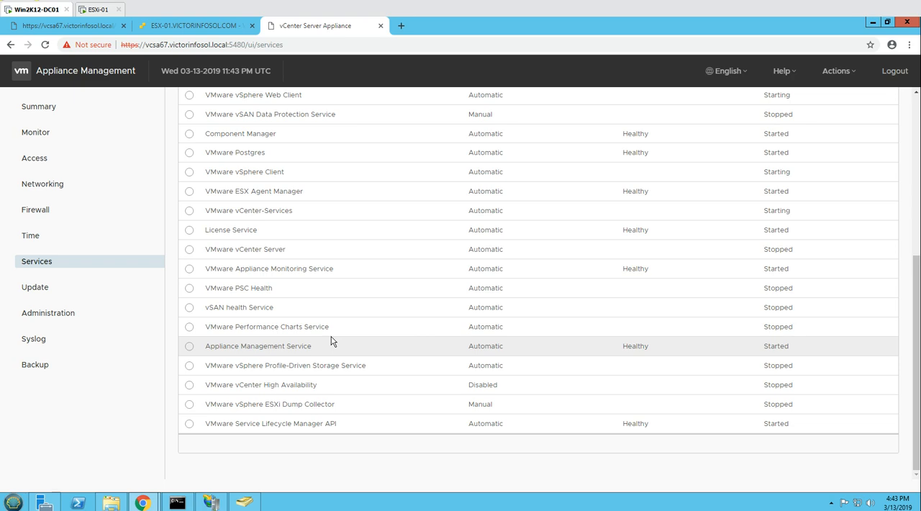
scroll(331, 341, up, 10)
click(517, 134)
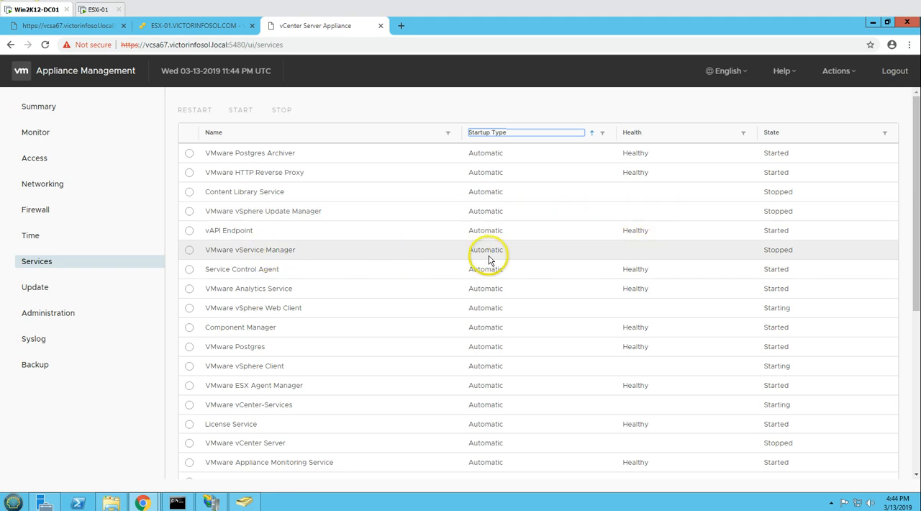
- Check the State of the VMware vService Manager, vSphere Update Manager and vSphere Web Client services
drag(766, 250, 820, 249)
drag(769, 211, 808, 212)
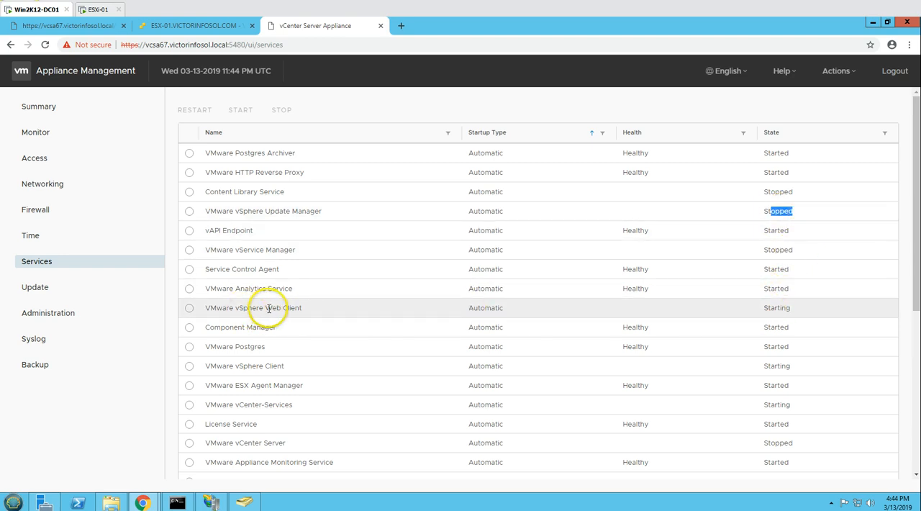
click(799, 308)
double_click(799, 308)
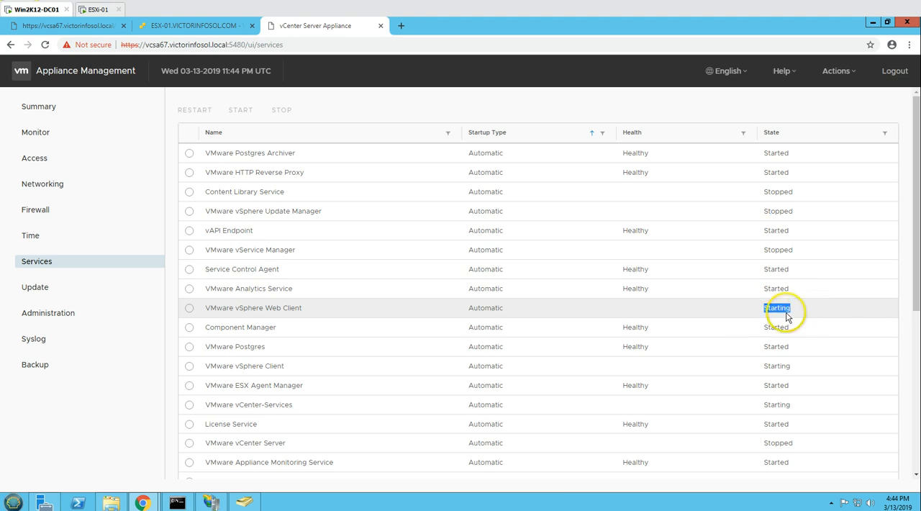
- Reload the vSphere Web Client page and compare it with the State of the VMware vSphere Web Client service
click(54, 26)
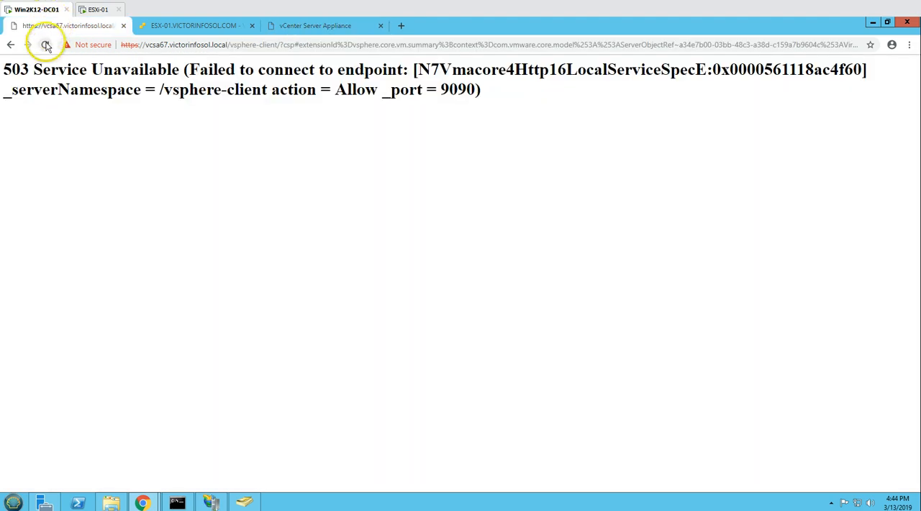
click(46, 46)
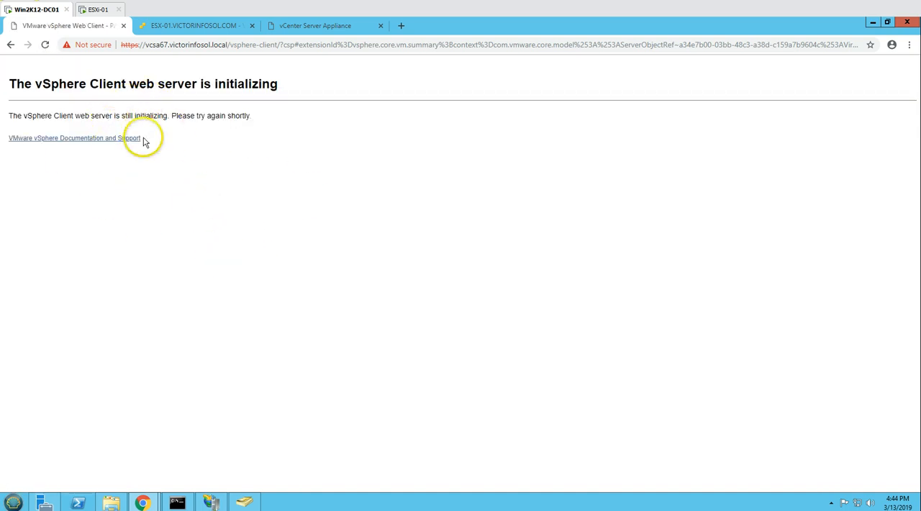
click(320, 27)
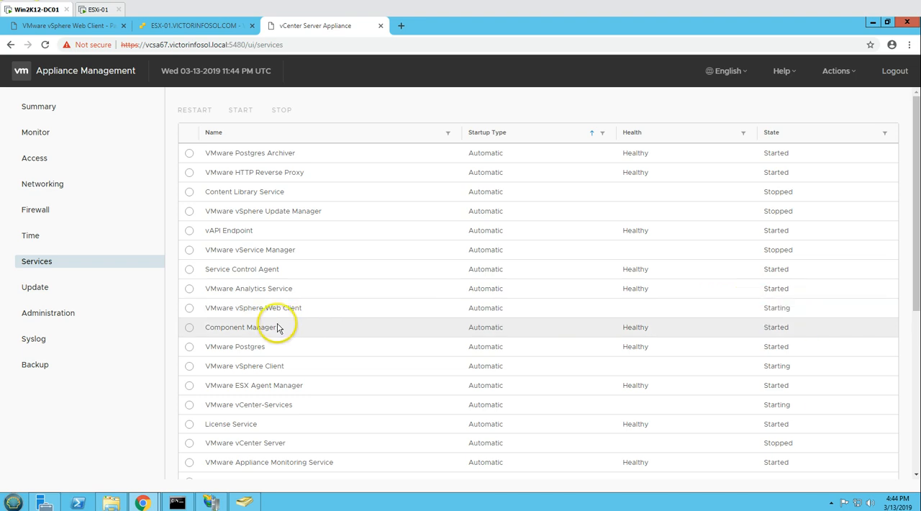
drag(216, 310, 290, 309)
click(375, 310)
double_click(773, 308)
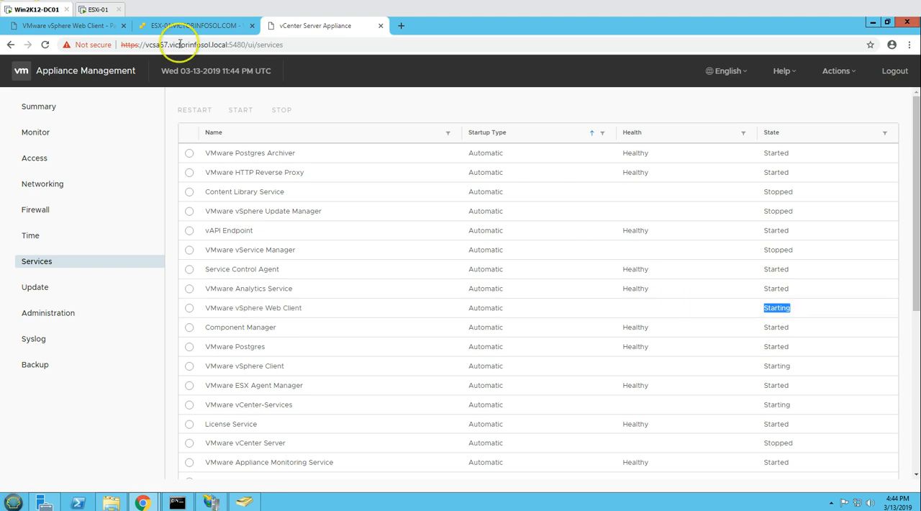
- Retry the vSphere Web Client page, alternate between it and Appliance Management, and review the full Services list
click(99, 27)
click(44, 47)
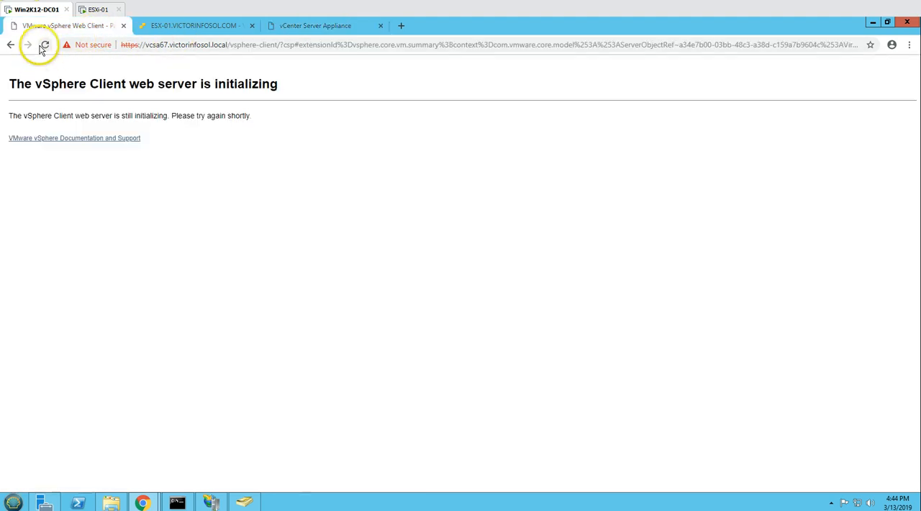
click(292, 25)
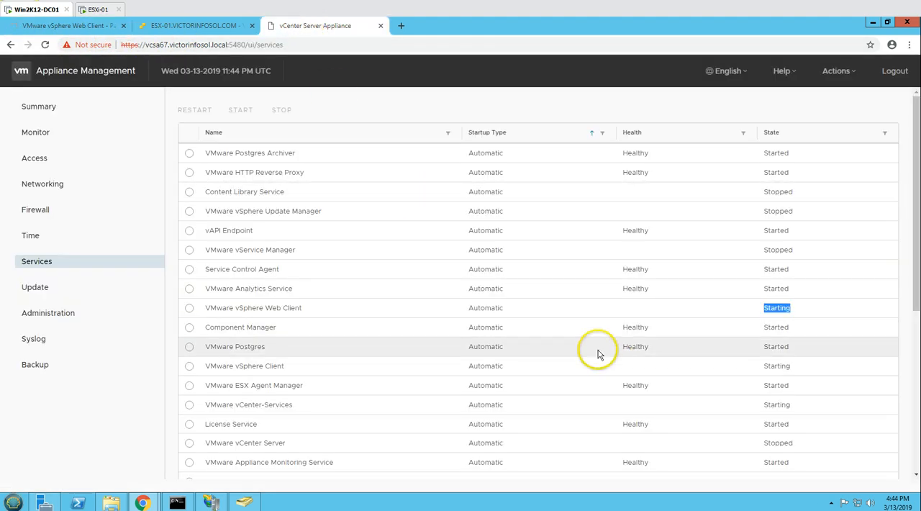
click(69, 25)
click(319, 24)
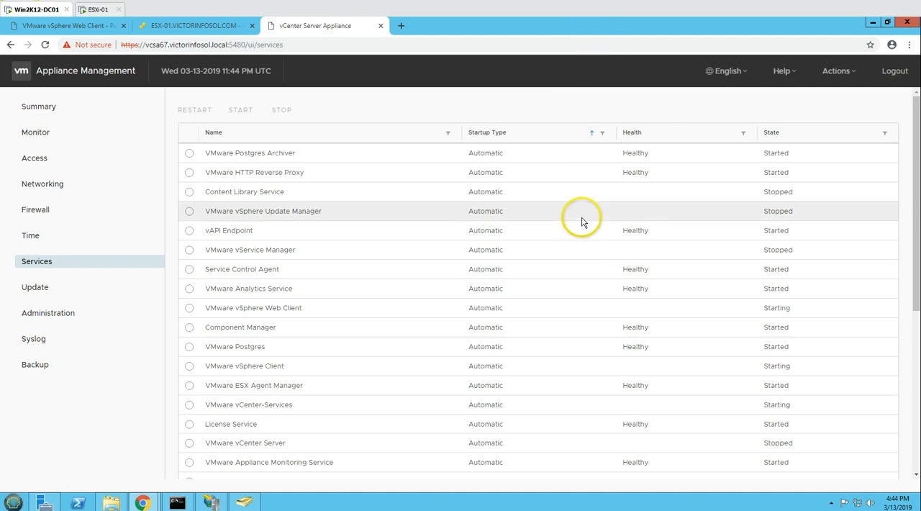
scroll(582, 250, down, 2)
scroll(582, 249, up, 2)
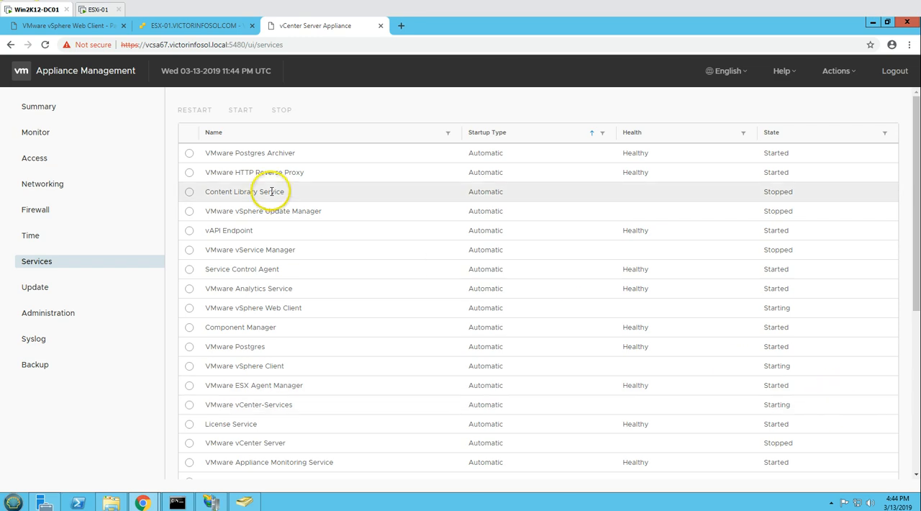
- Refresh the Services list in Appliance Management and sort it by Startup Type to check the Health and State of the automatic services
click(35, 288)
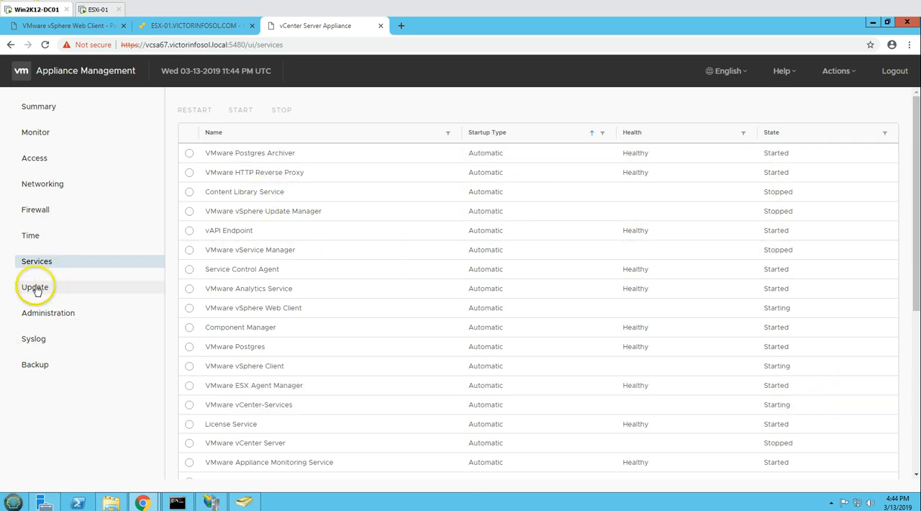
click(60, 265)
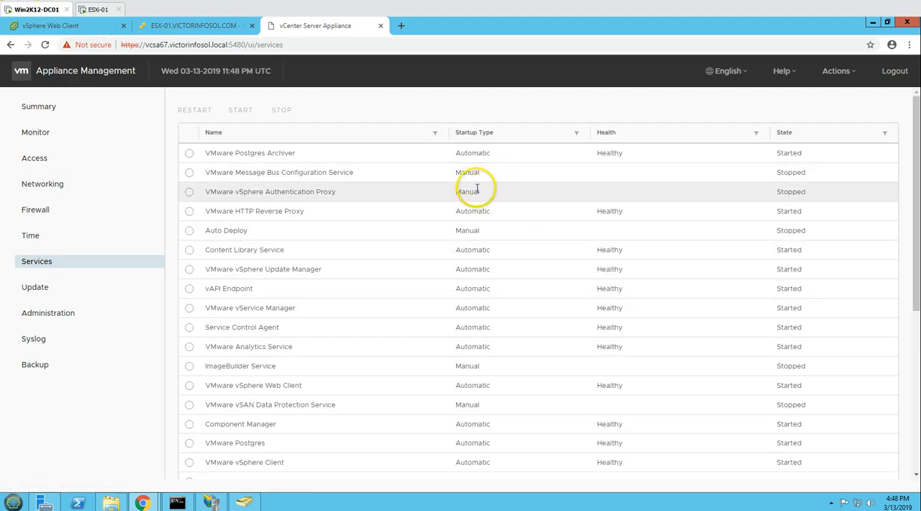
click(503, 138)
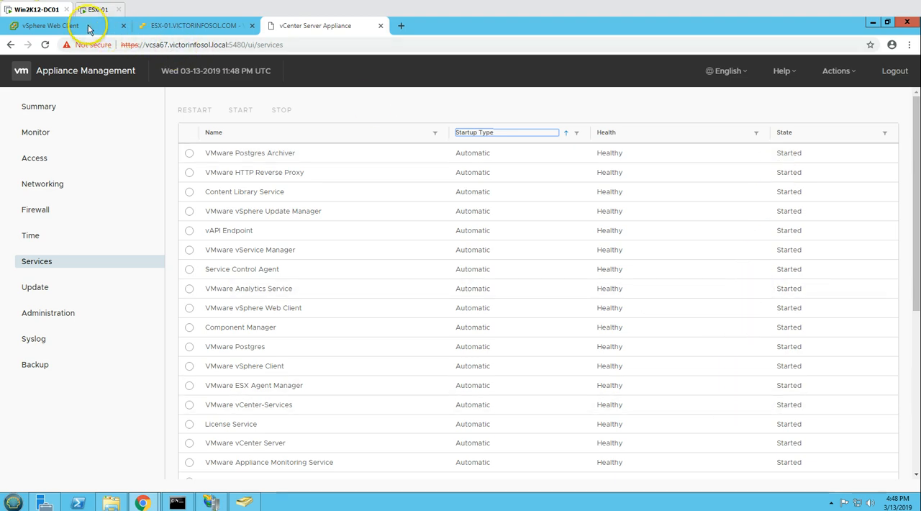
- Log in to the vSphere Web Client with the Single Sign-On administrator user name and the account password
click(63, 26)
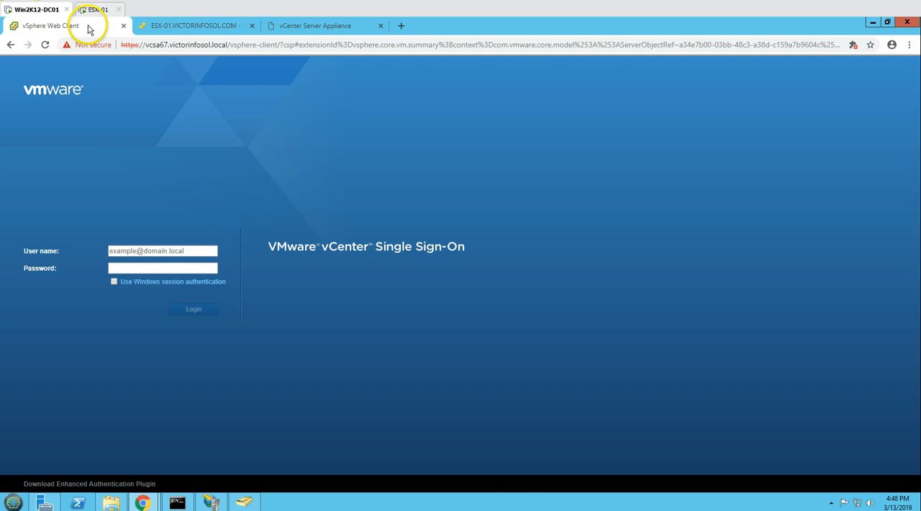
click(154, 251)
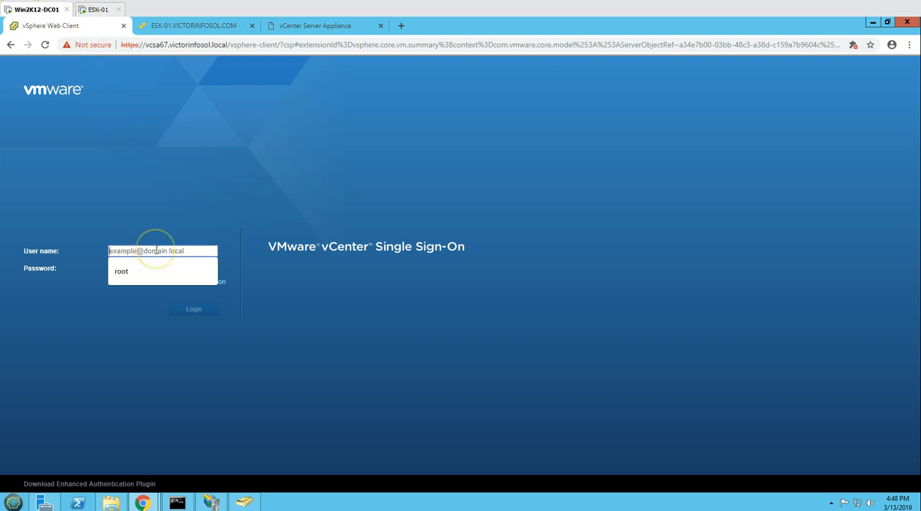
text(Administrator@vcsa.local)
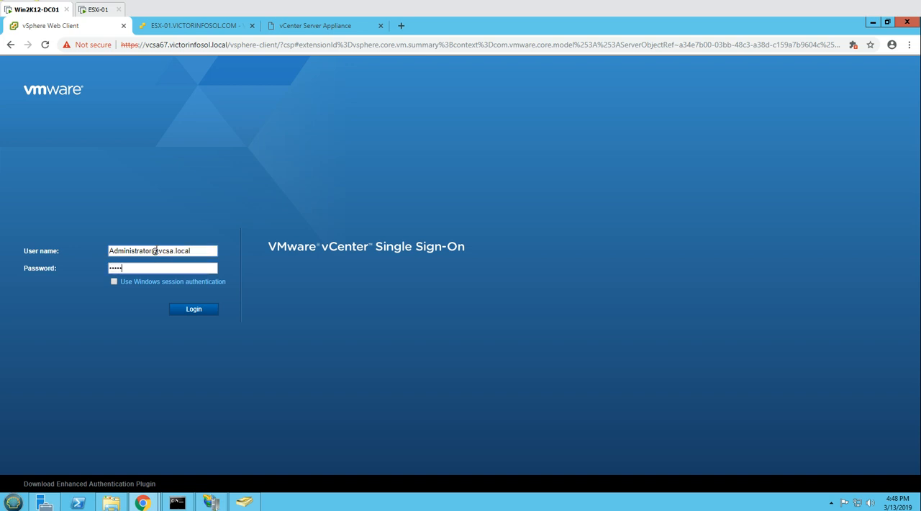
text(1!)
key(Return)
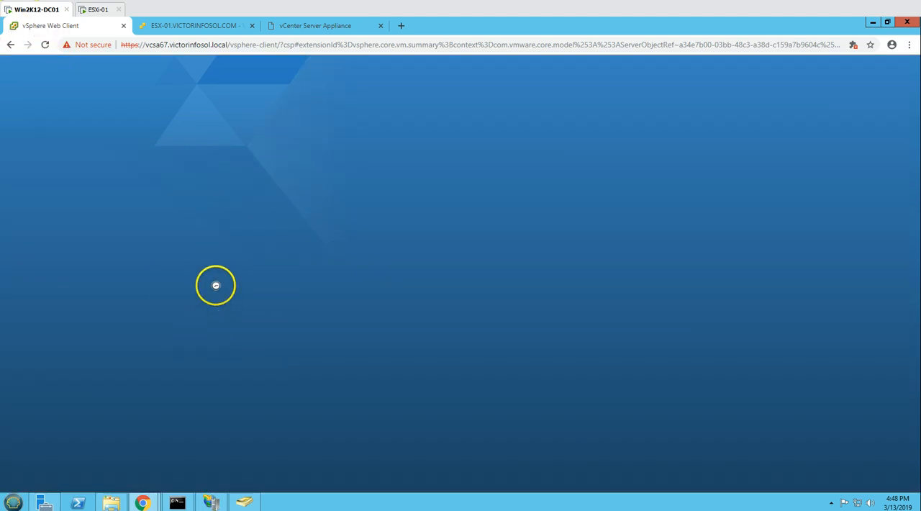
- Close the vcsa67 console window and log out of the ESXi host client at 192.168.0.167
mouse_move(157, 506)
click(205, 450)
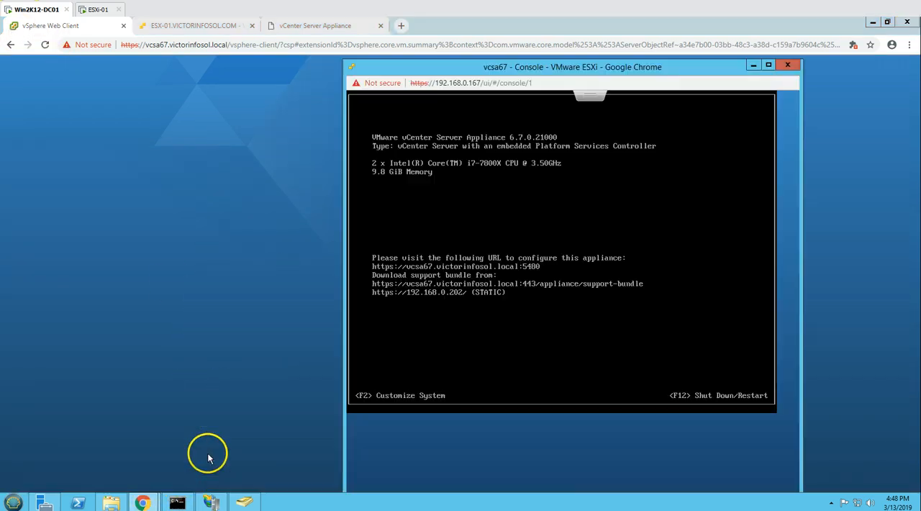
click(788, 65)
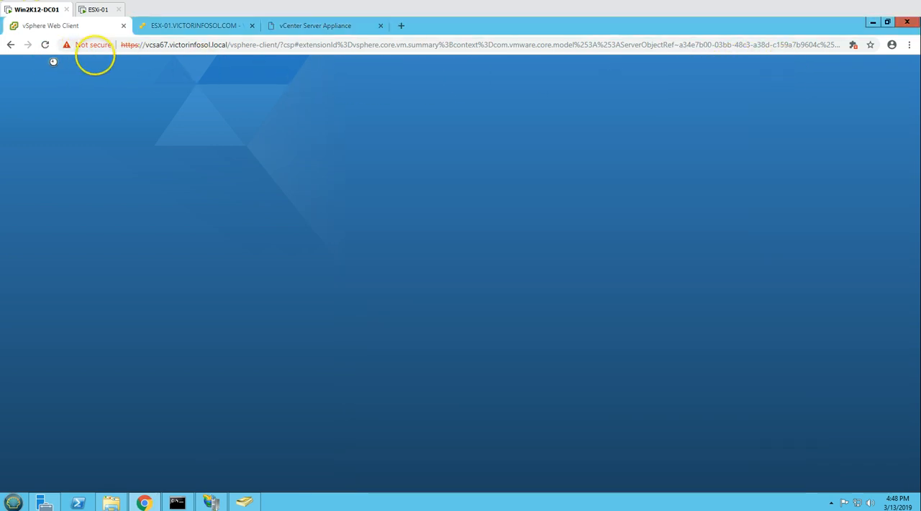
click(181, 27)
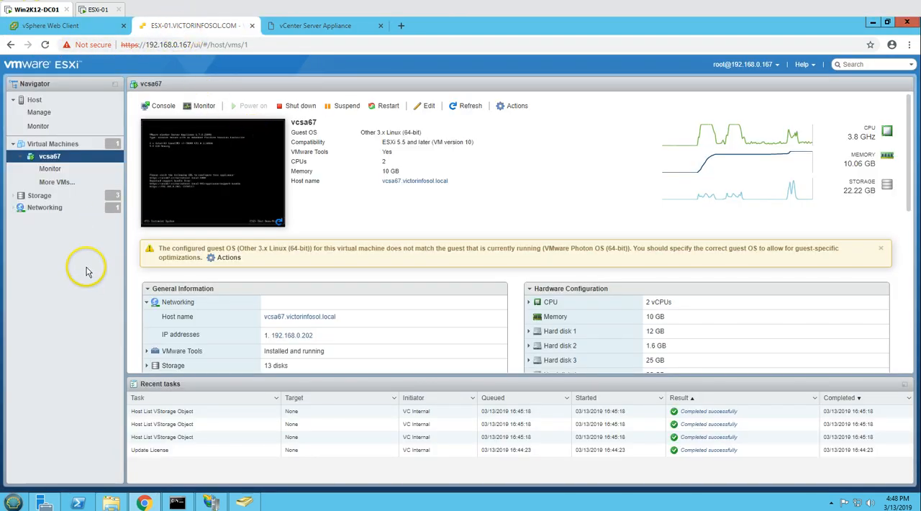
click(763, 64)
click(721, 128)
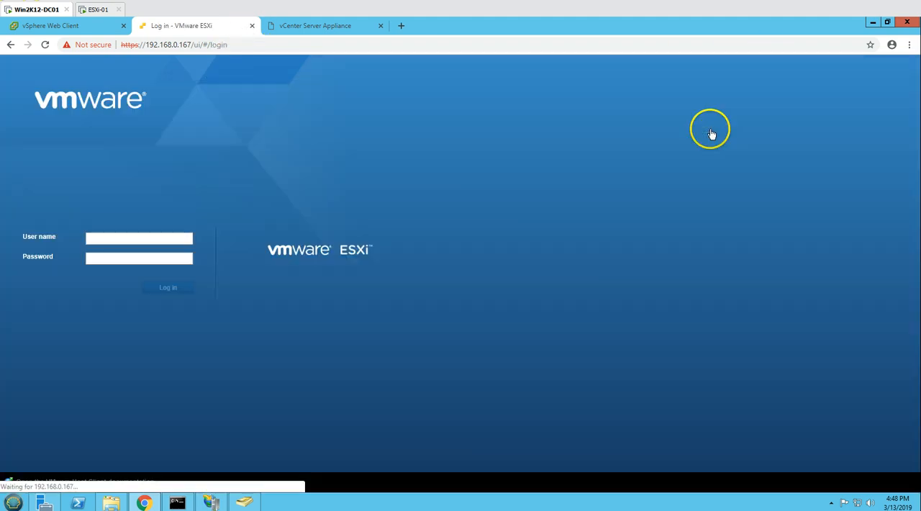
- Close the ESXi and Appliance Management tabs, and dismiss the expiring-license notice in the vSphere Web Client
click(252, 25)
click(252, 25)
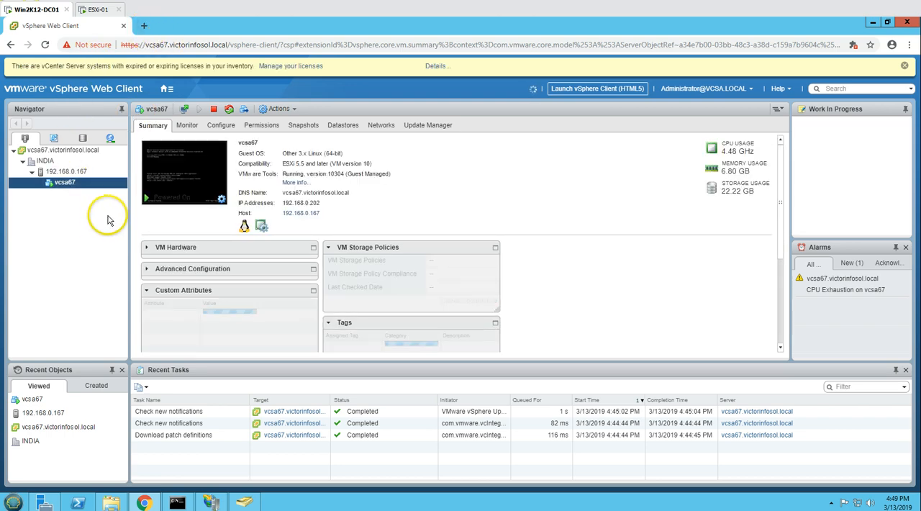
click(905, 65)
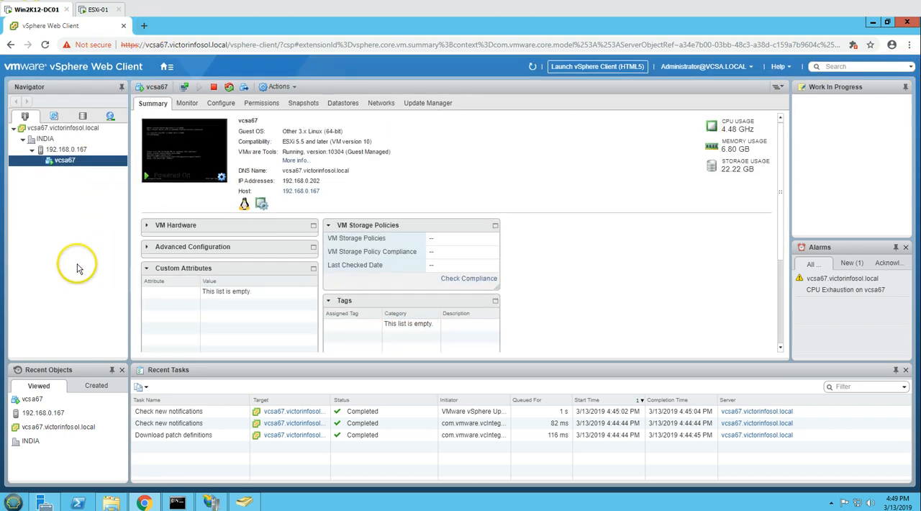